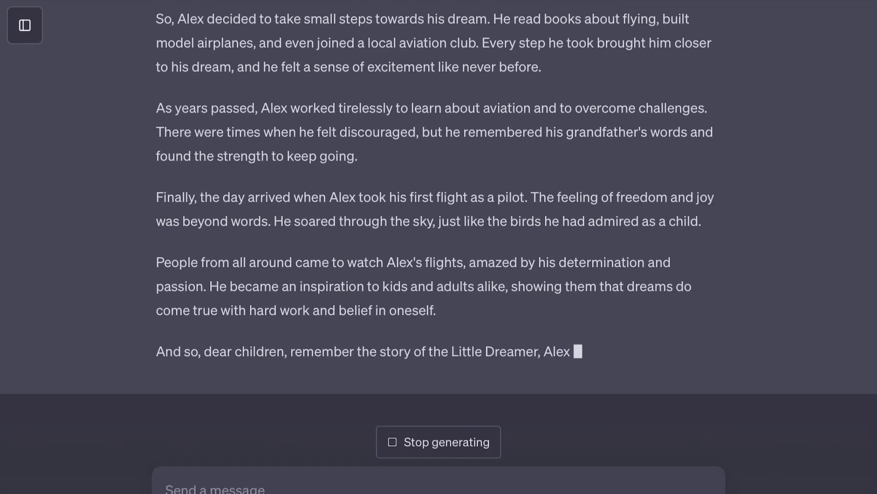
On the Speech Synthesis page, preview the premade voices Adam, Antoni and Arnold.
scroll(439, 229, up, 10)
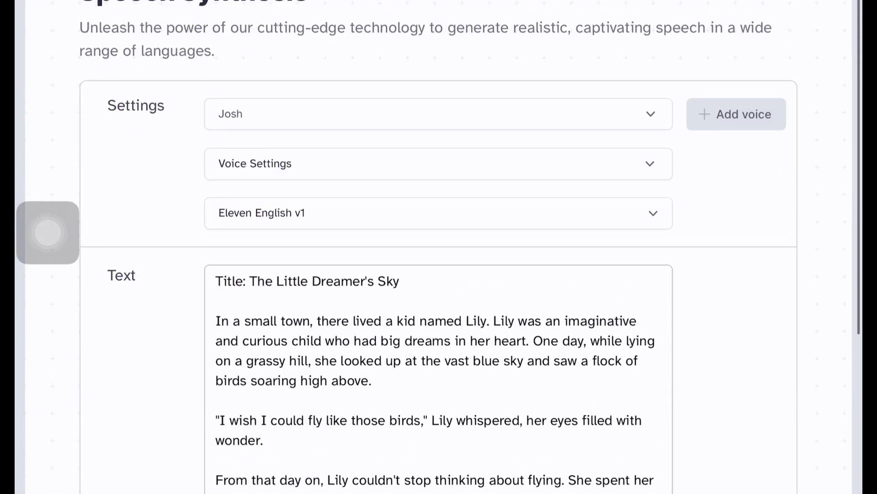
scroll(439, 275, up, 3)
scroll(439, 274, down, 1)
click(439, 208)
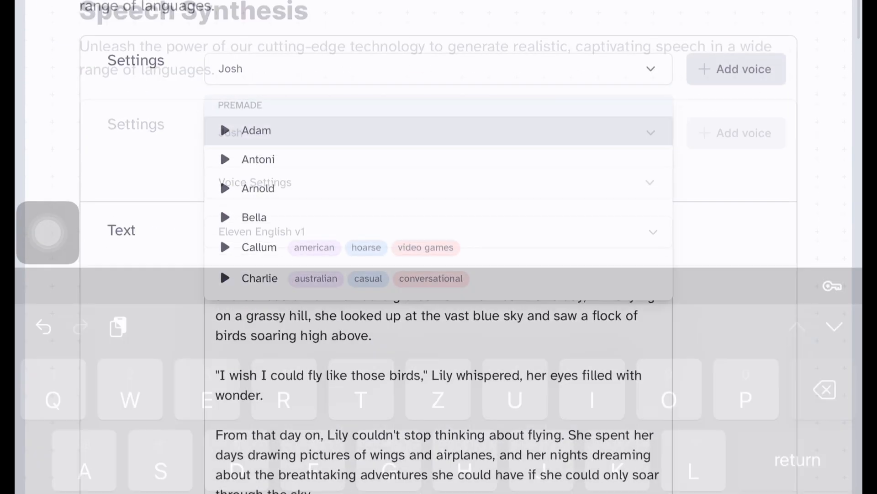
click(225, 130)
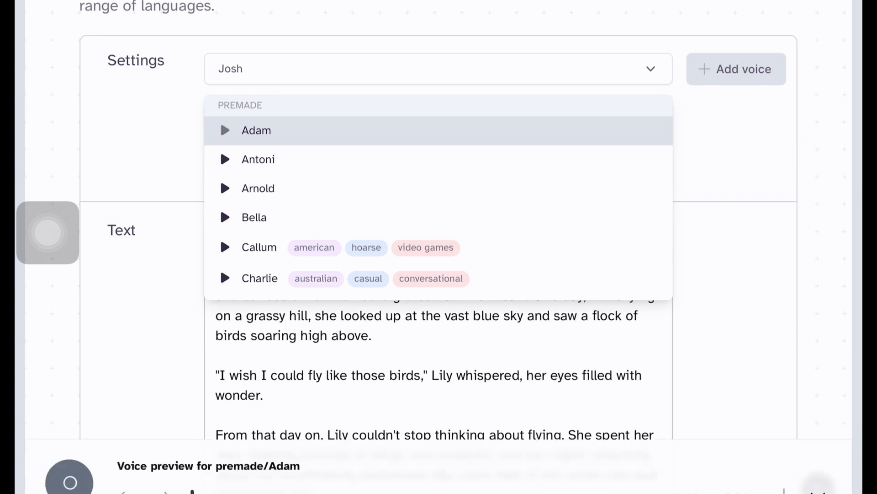
click(225, 159)
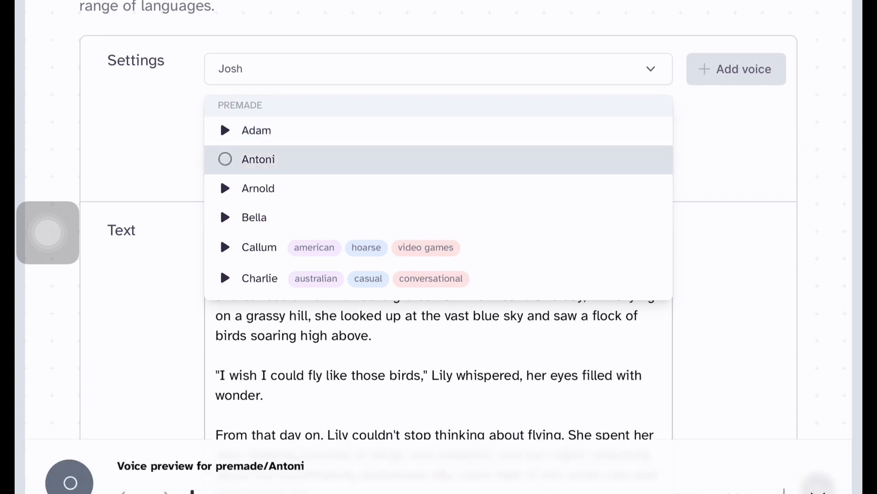
click(225, 188)
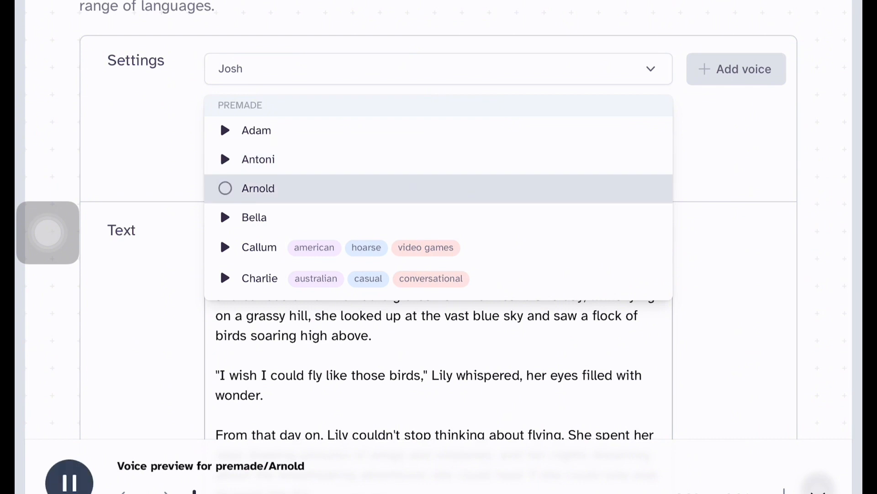
Select the Bella voice for the story narration and play its preview.
click(254, 218)
click(438, 68)
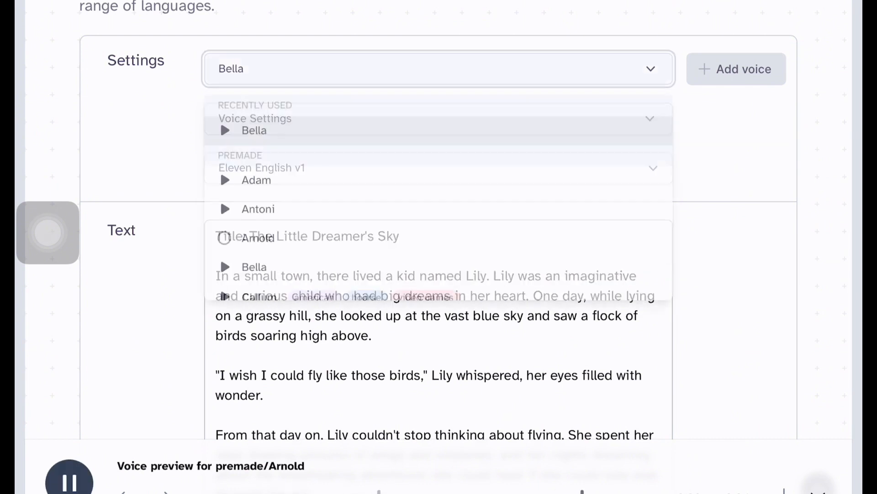
click(225, 130)
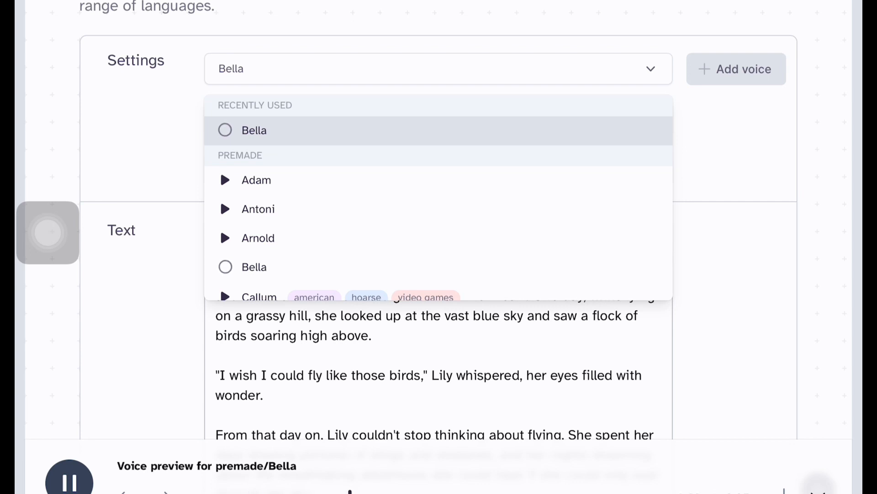
click(439, 69)
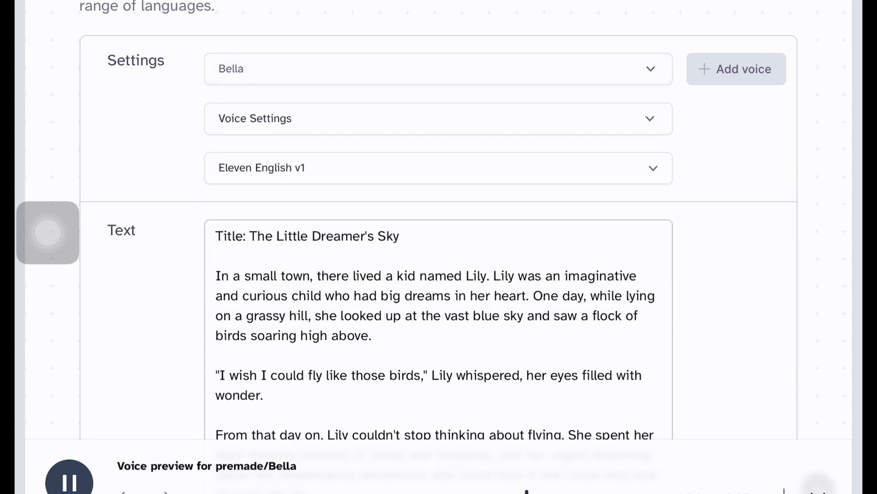
Review the voice settings and the available speech models without changing the model.
click(439, 118)
click(439, 118)
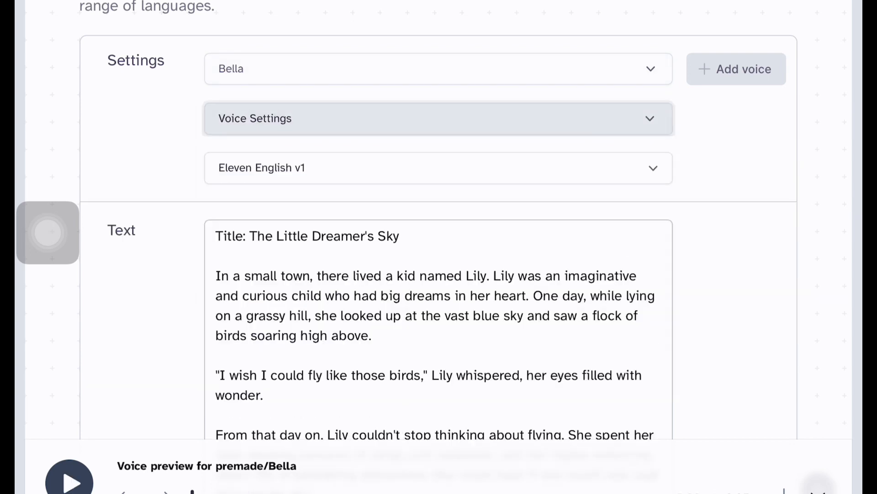
click(439, 168)
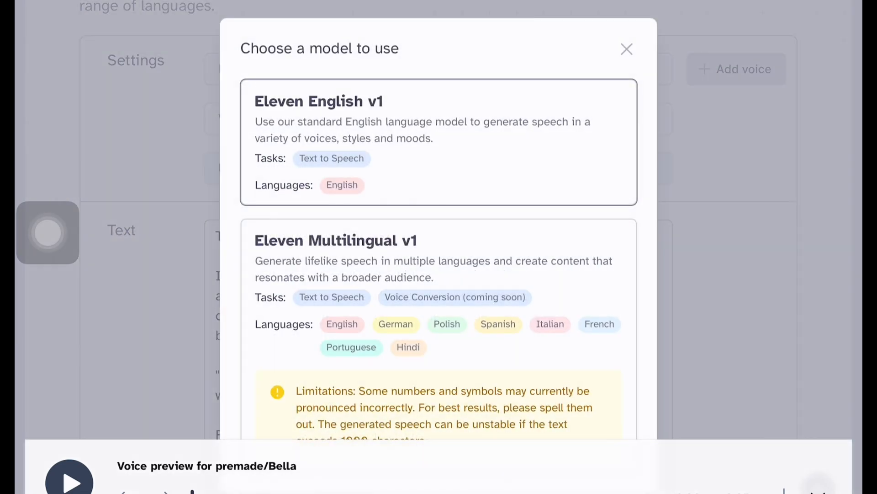
click(627, 49)
scroll(438, 247, down, 5)
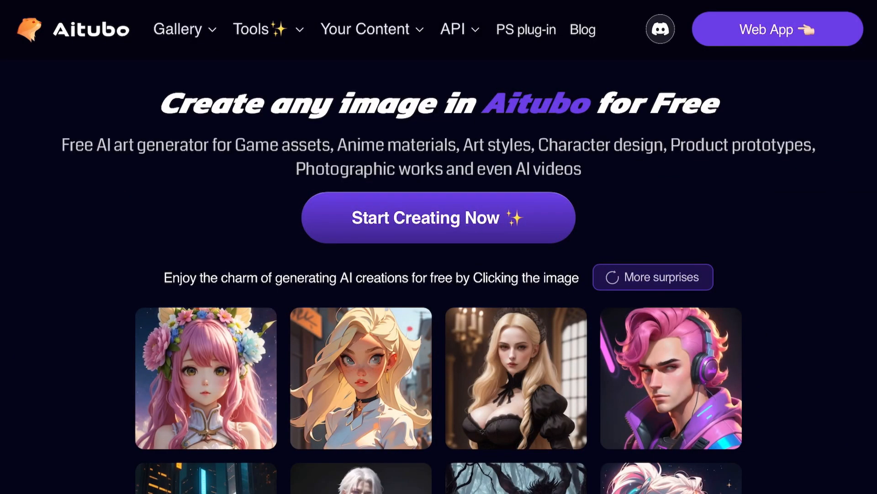
Look through the sample images and feature sections on the Aitubo homepage.
scroll(438, 246, down, 4)
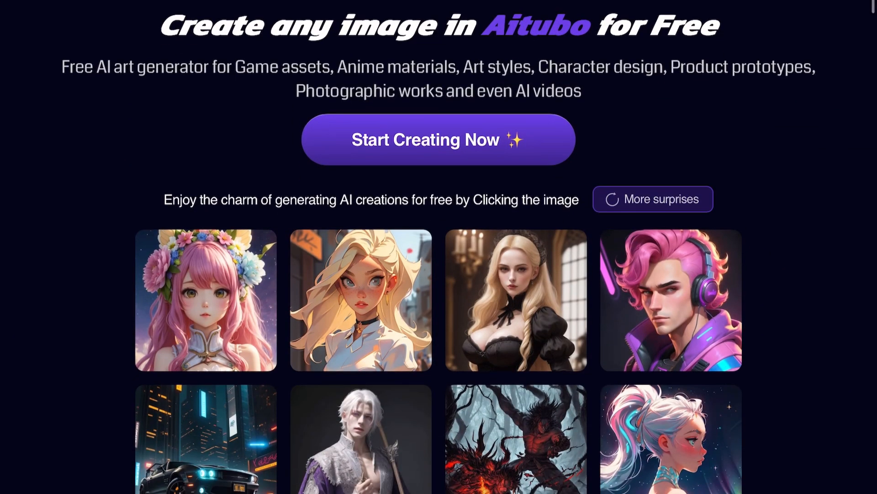
scroll(438, 246, down, 10)
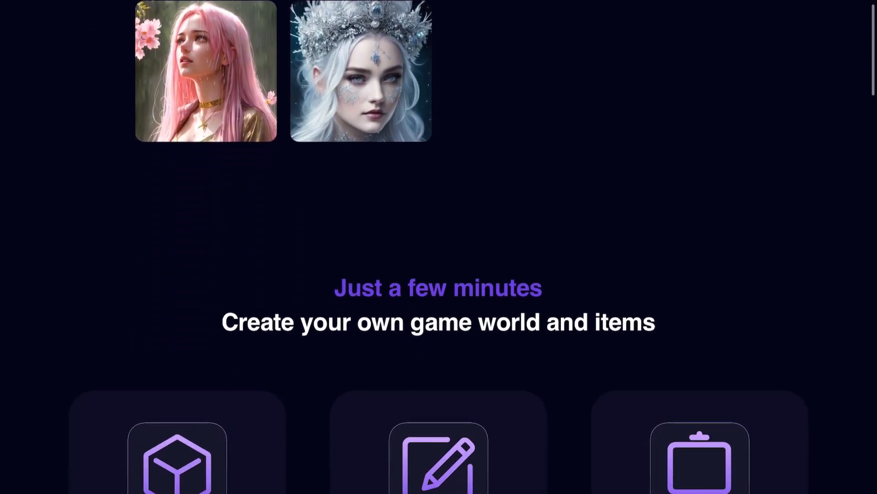
scroll(439, 247, down, 4)
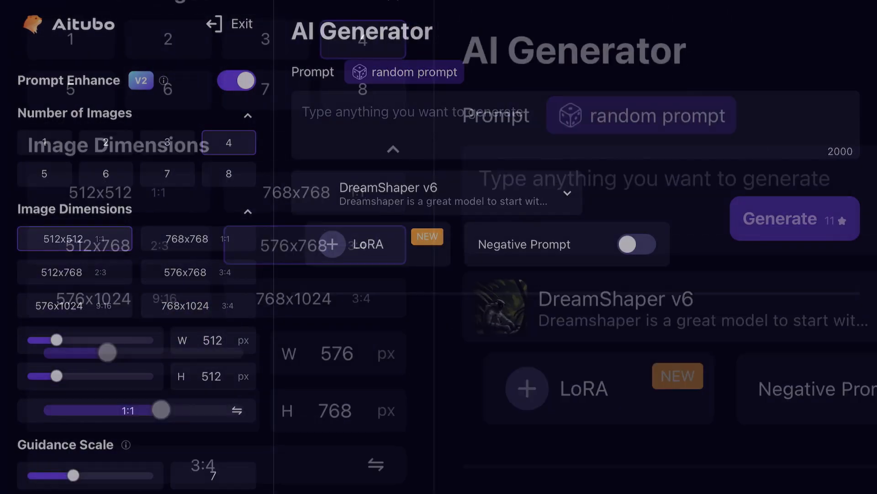
Set the image dimensions to 576x1024 and review the remaining generation settings down to Image to Image.
click(198, 306)
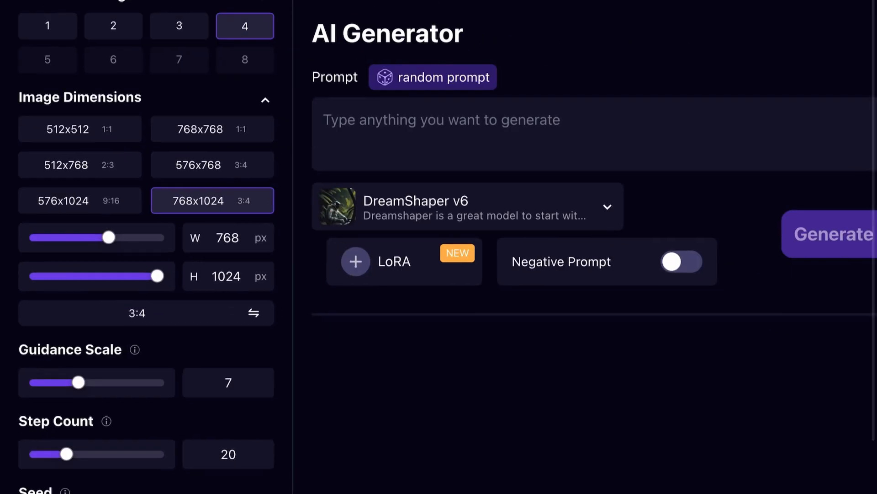
scroll(146, 274, down, 2)
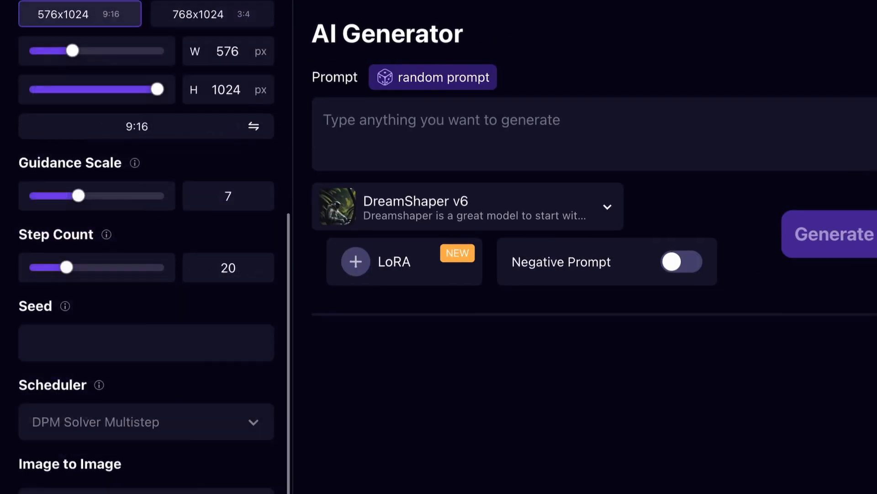
scroll(146, 274, up, 1)
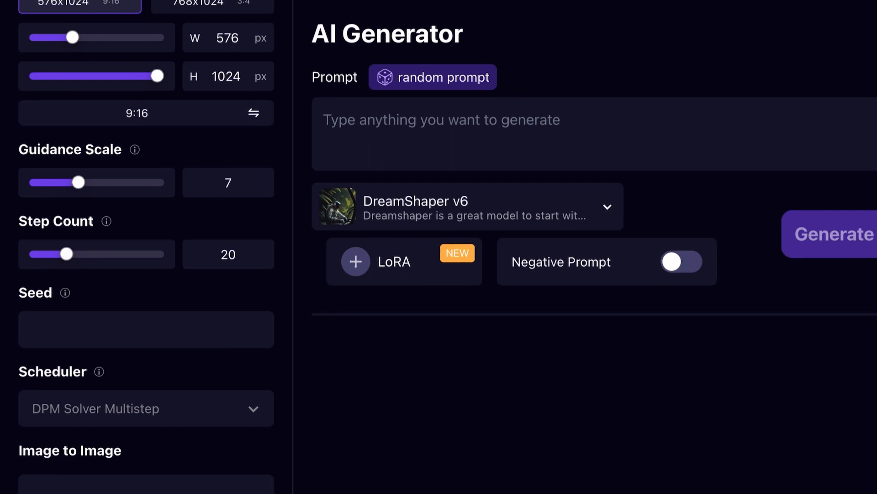
scroll(439, 247, down, 3)
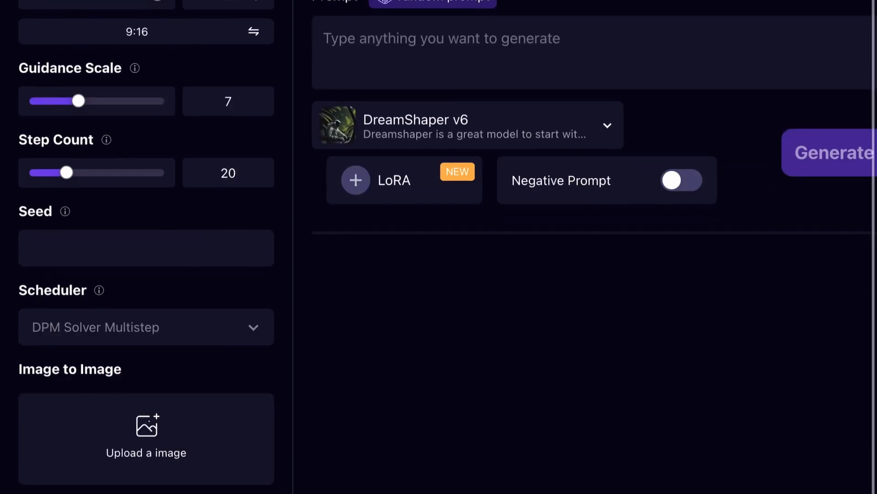
scroll(439, 247, up, 1)
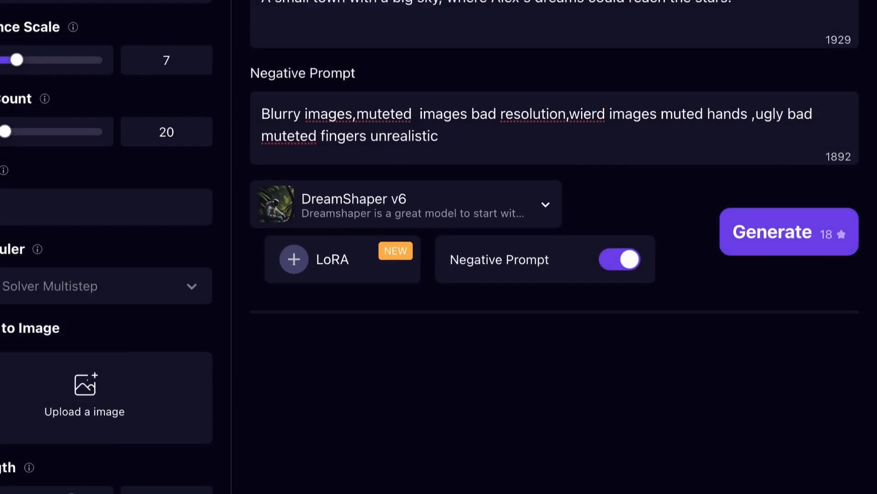
Choose the CartoonCraft model and generate four images from the small-town sky prompt and the negative prompt.
click(406, 204)
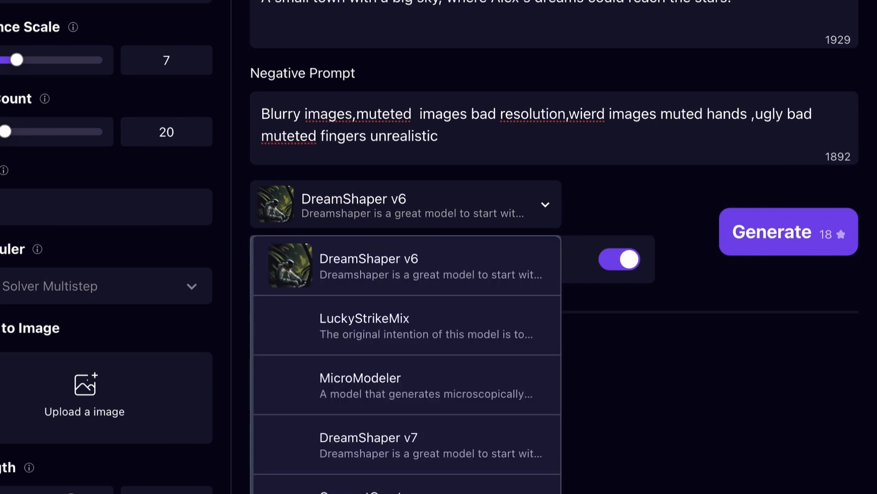
scroll(407, 361, down, 4)
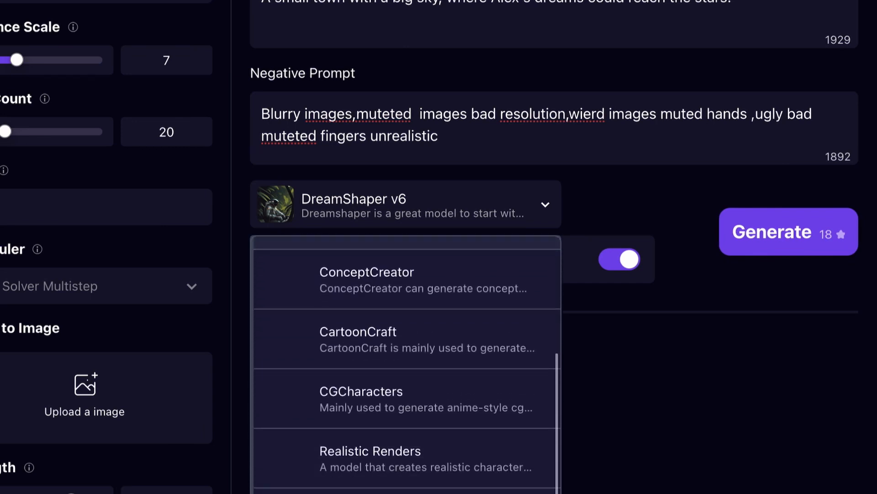
scroll(407, 343, down, 3)
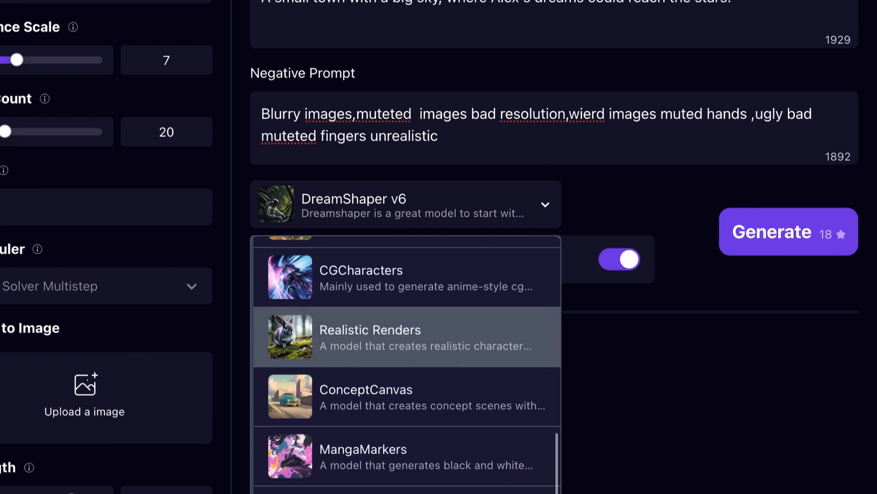
scroll(407, 357, up, 3)
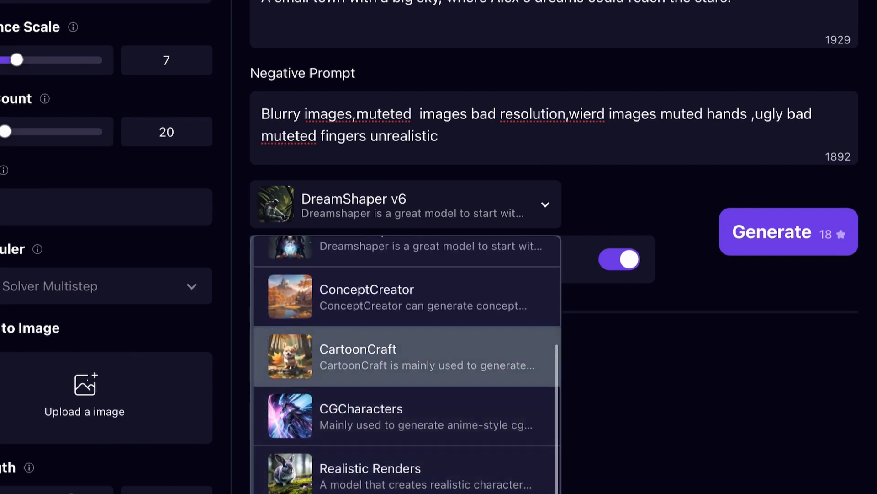
click(407, 356)
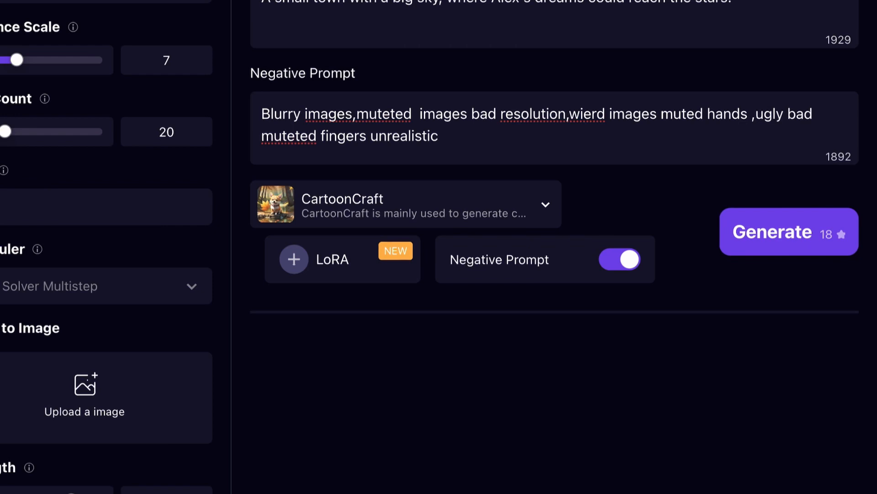
click(789, 231)
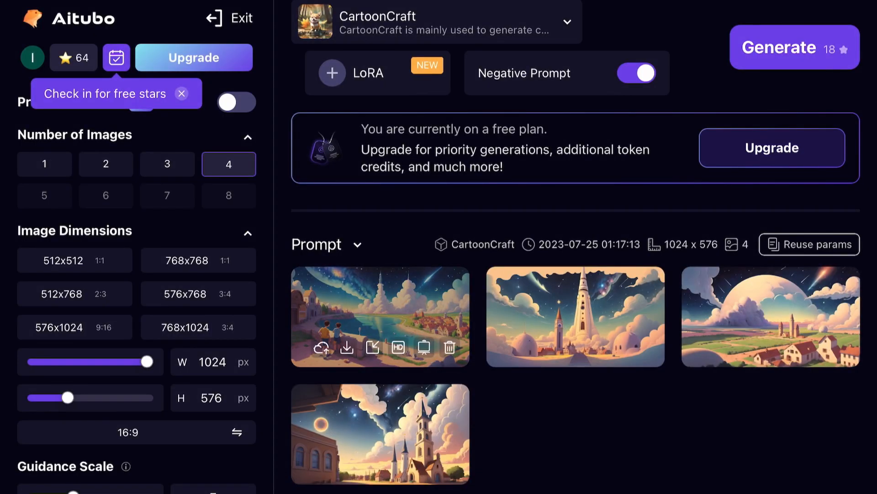
View the generated town and sky images enlarged, one after another.
click(324, 351)
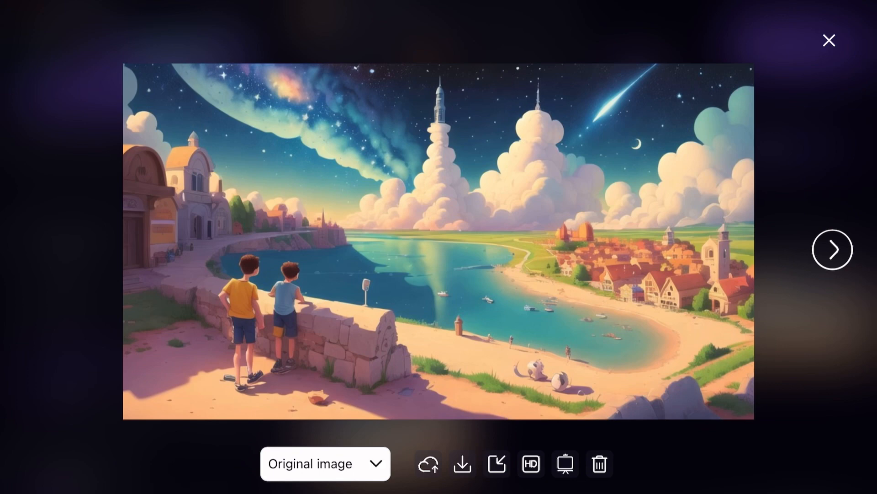
click(833, 250)
click(832, 249)
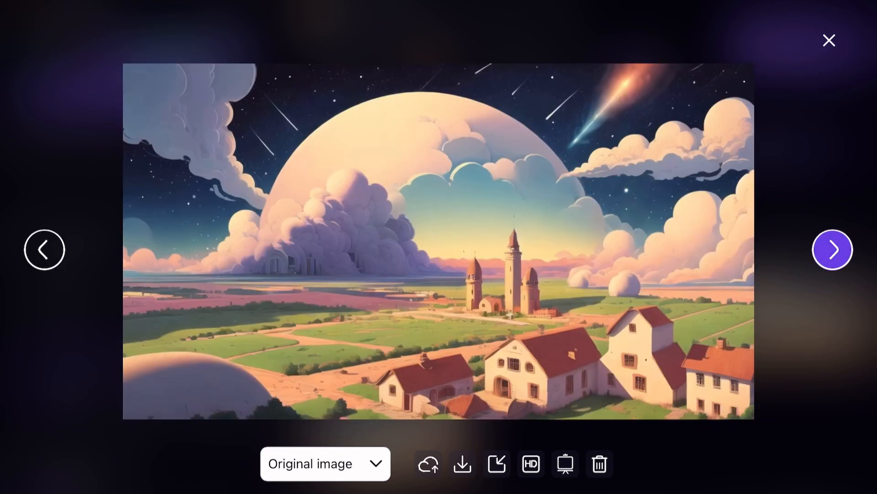
click(833, 249)
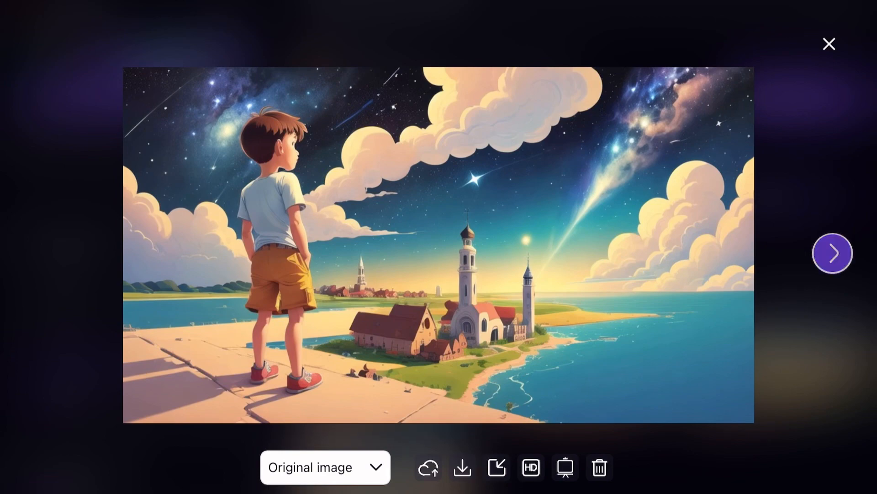
click(833, 253)
click(832, 253)
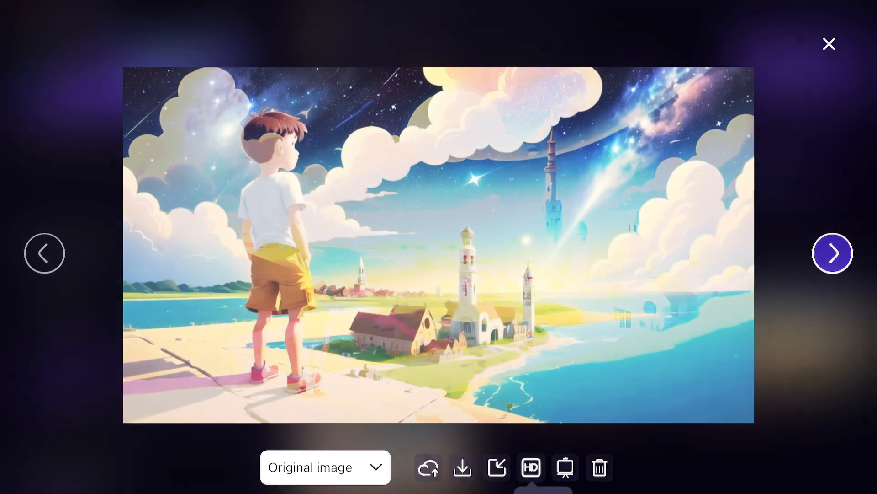
Check the 2x, 3x and 4x upscale options for the image of the boy overlooking the coast, without upscaling it.
click(531, 468)
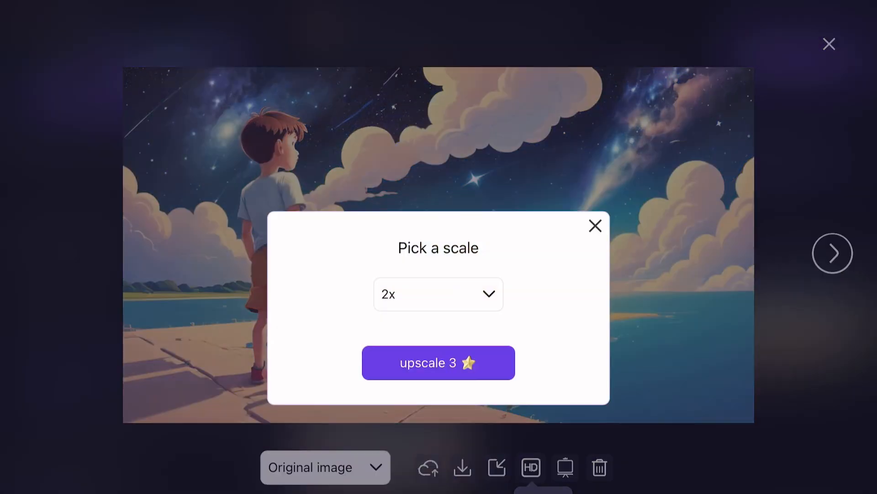
click(439, 294)
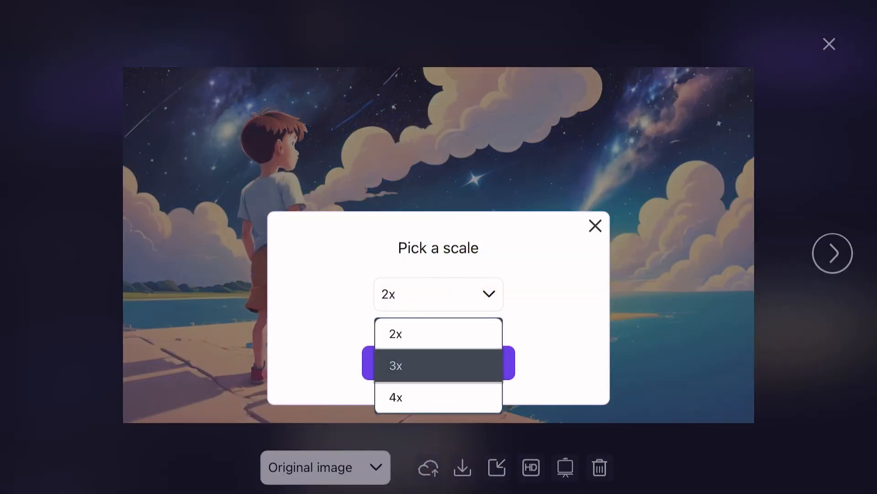
click(439, 365)
click(439, 294)
click(438, 396)
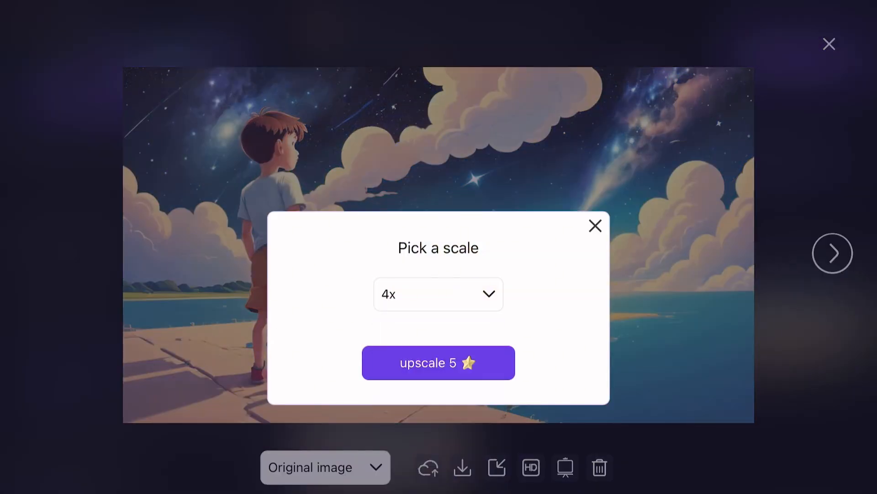
click(438, 294)
click(439, 334)
click(595, 225)
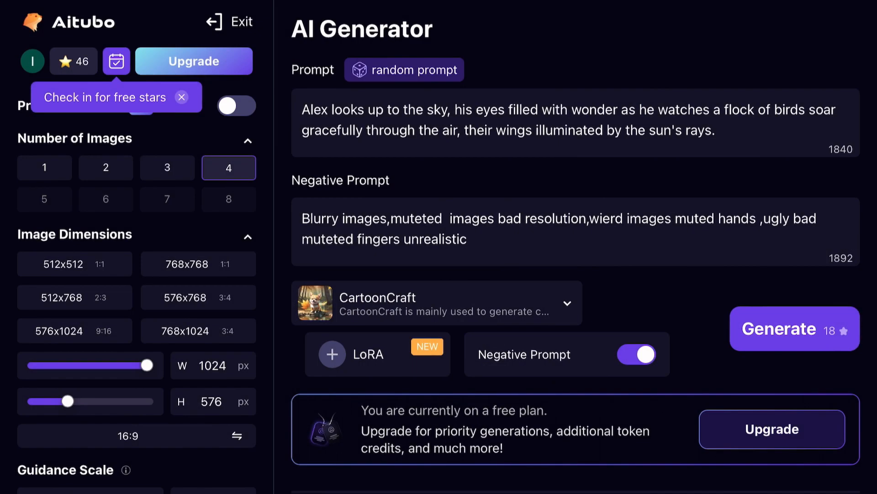
Generate four CartoonCraft images from the prompt about the boy watching a flock of birds soar.
click(795, 328)
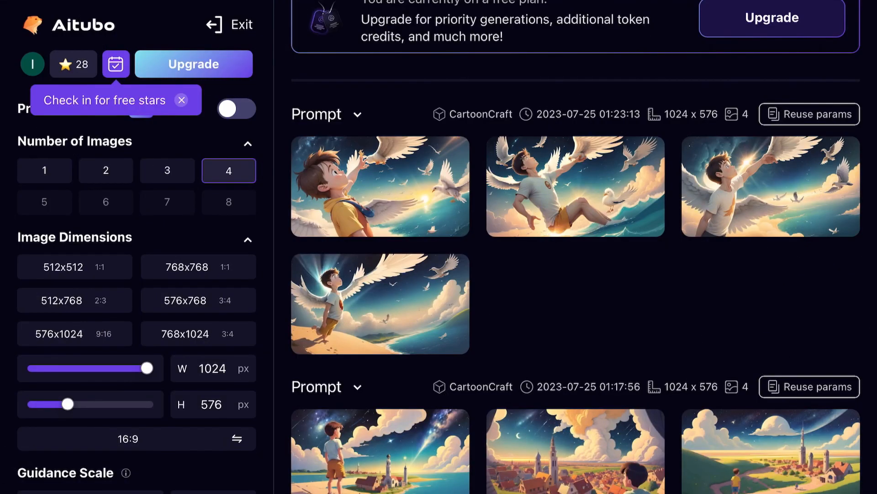
scroll(583, 247, up, 1)
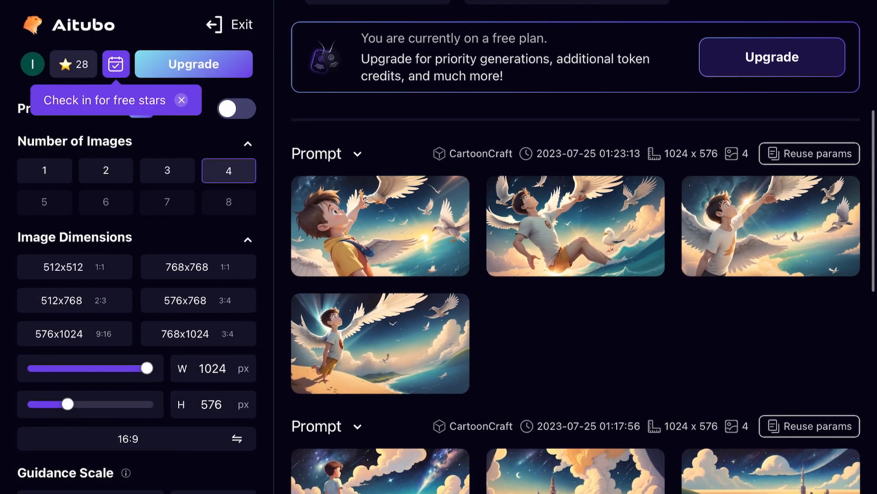
View the four flock-of-birds images enlarged and save the one of the winged boy on the sandy hill.
click(380, 226)
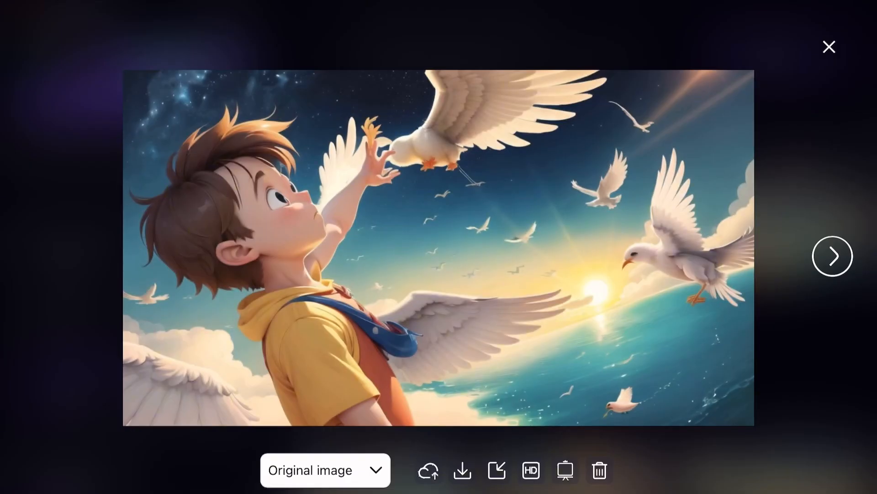
click(832, 256)
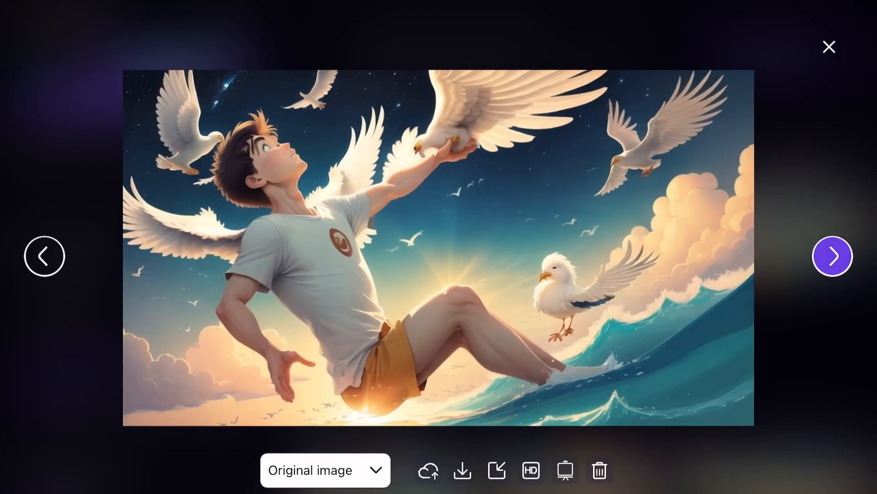
click(832, 256)
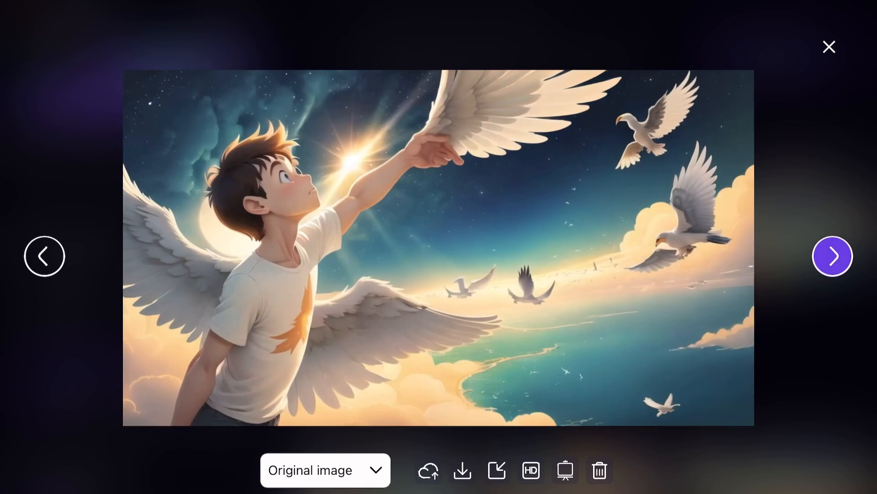
click(833, 256)
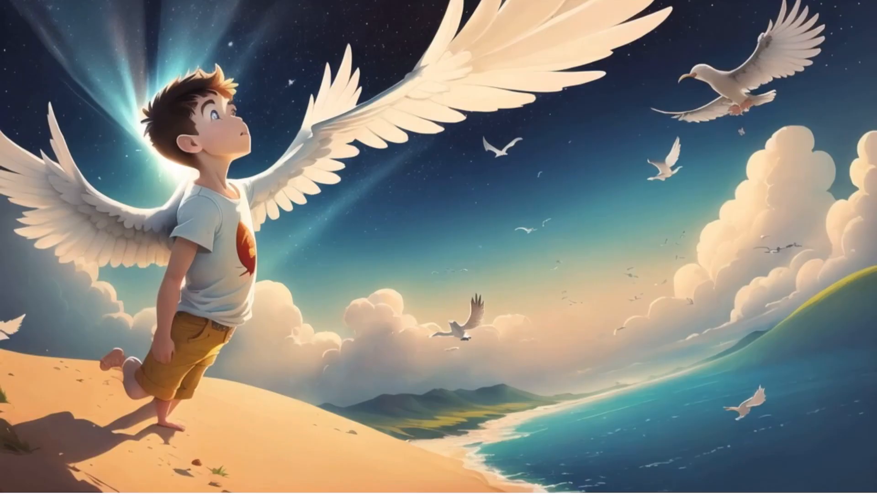
right_click(634, 290)
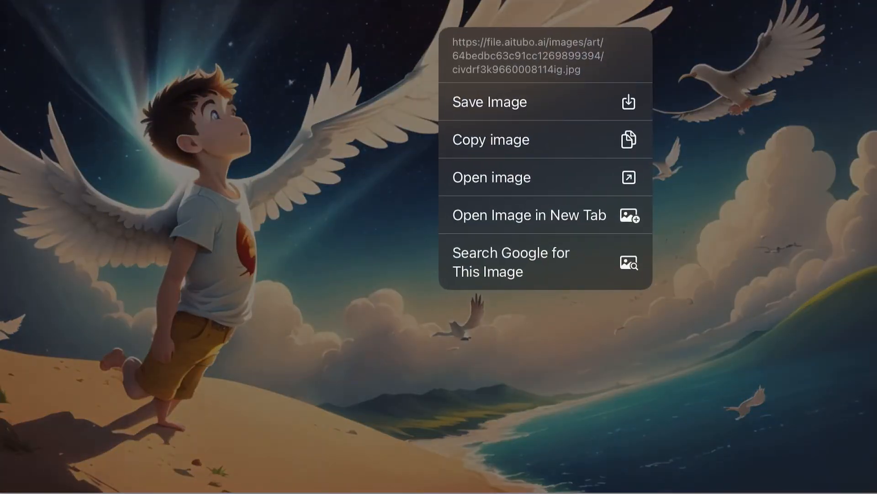
click(490, 102)
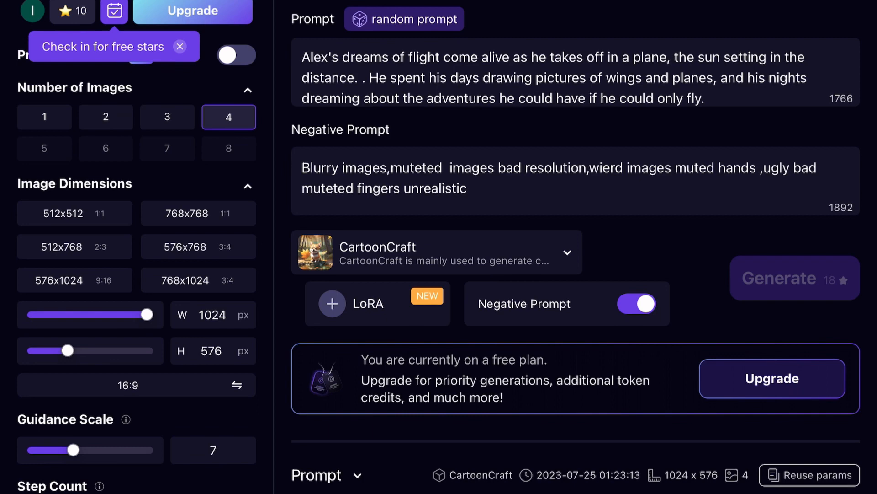
Look over the images generated from the prompt about Alex taking off in a plane, viewing the first one enlarged.
scroll(576, 274, down, 7)
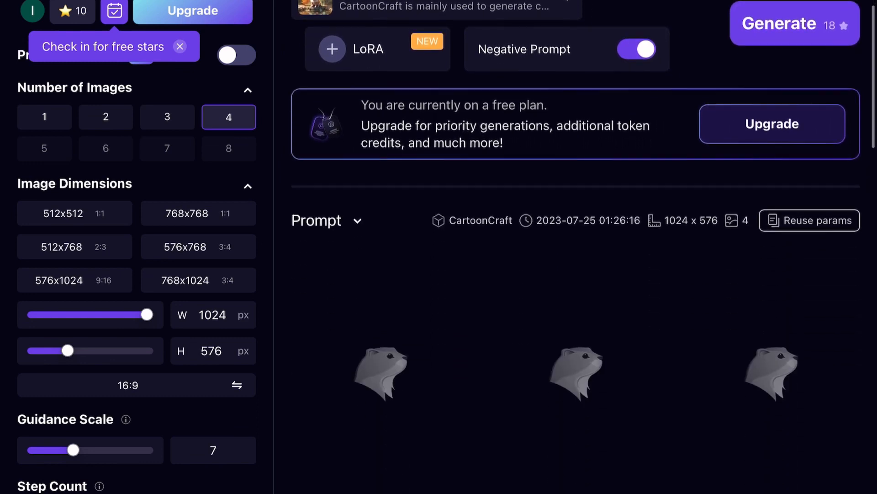
scroll(576, 274, down, 1)
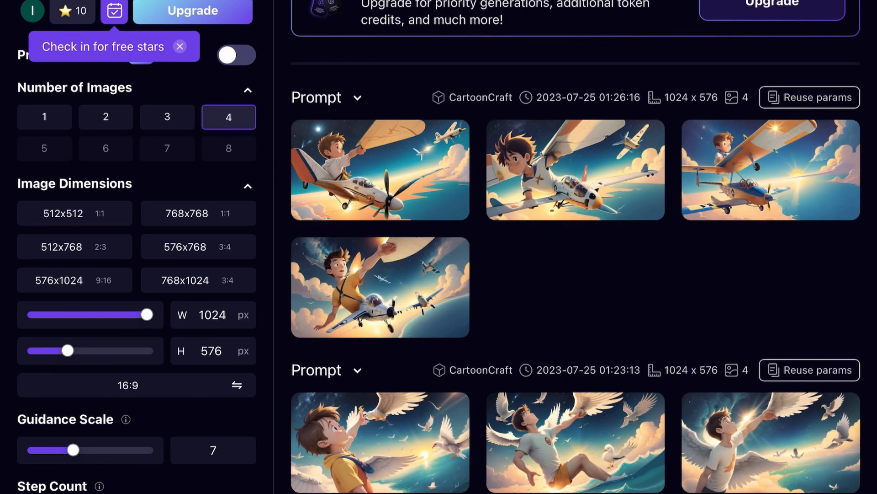
click(380, 160)
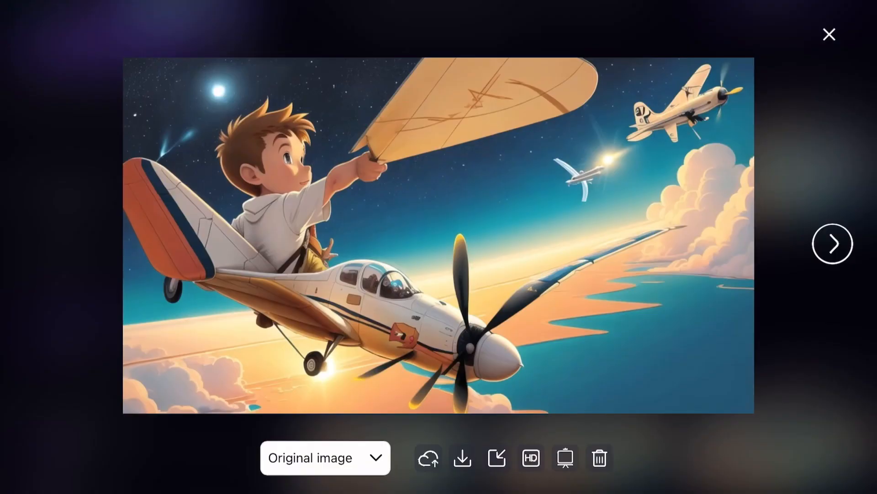
click(829, 35)
scroll(576, 256, up, 4)
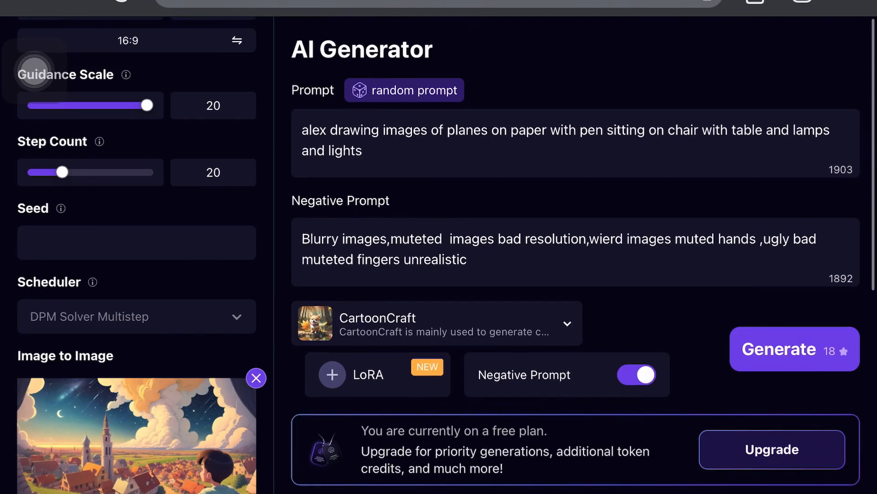
View the images generated from the prompt about Alex drawing planes on paper at full size.
scroll(576, 256, down, 6)
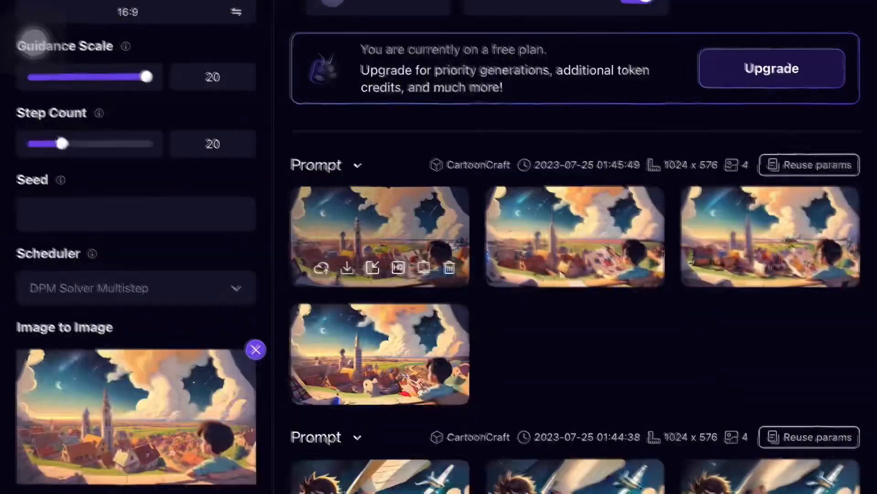
click(380, 220)
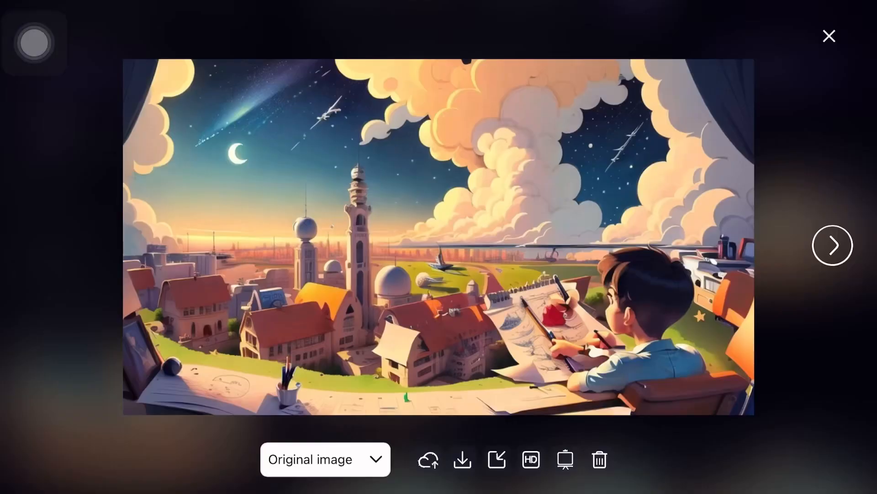
key(Right)
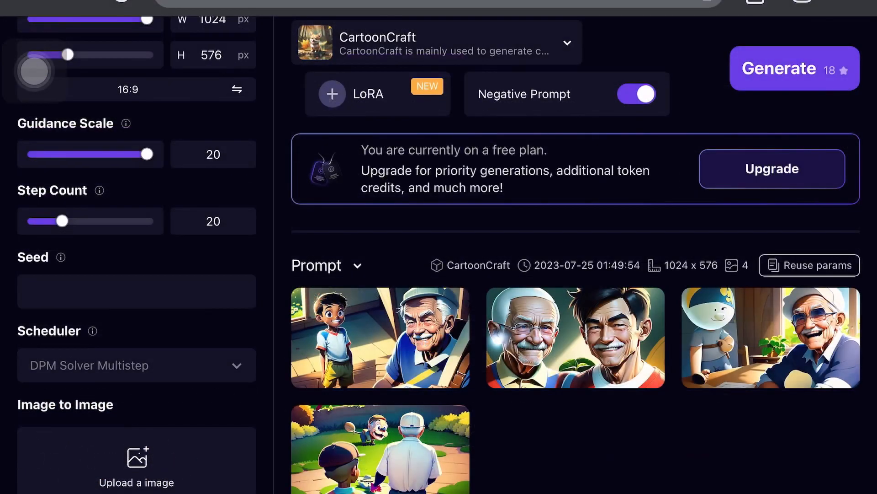
Examine the image dimensions, Guidance Scale, Step Count and Image to Image reference used for the story scenes.
scroll(34, 71, up, 5)
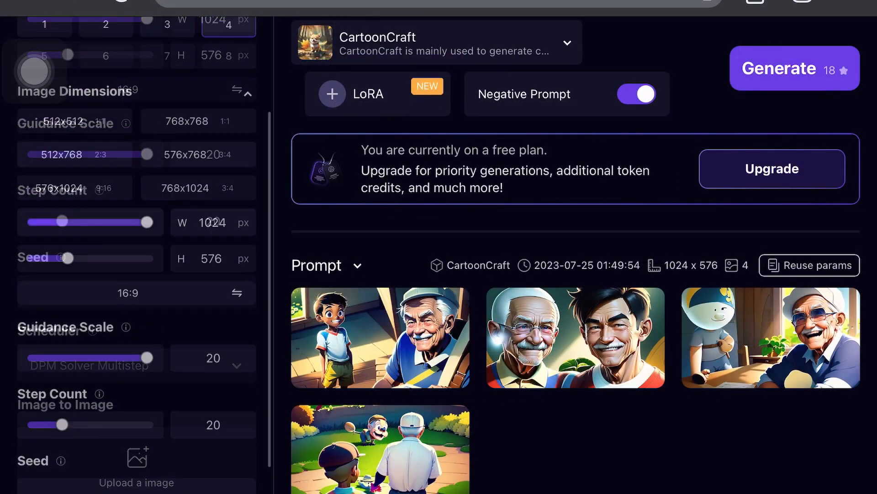
scroll(35, 71, down, 2)
scroll(34, 71, down, 3)
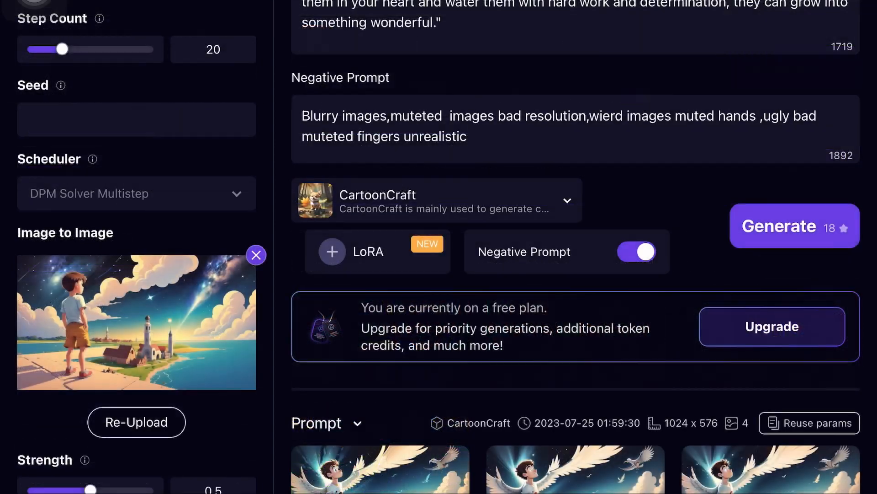
scroll(34, 70, up, 9)
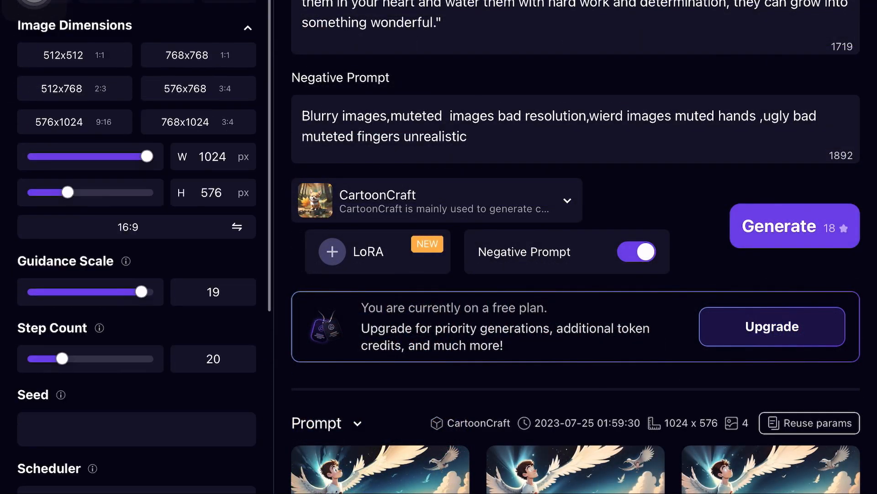
scroll(34, 7, down, 9)
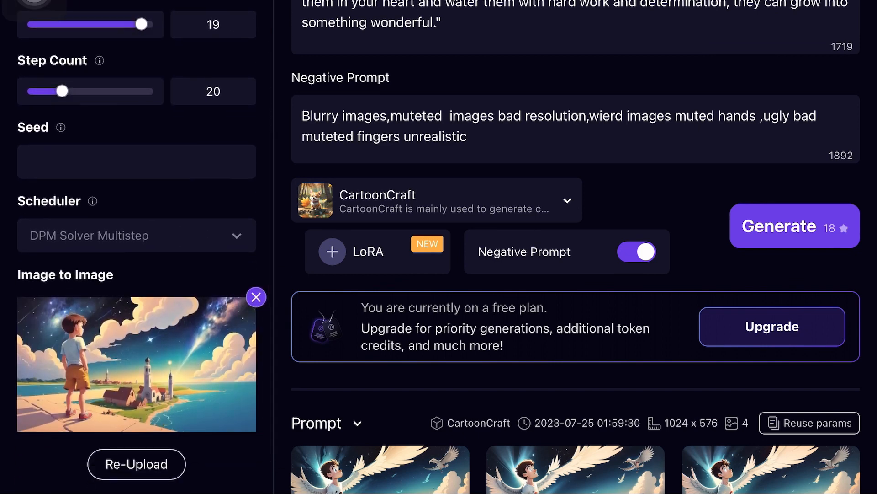
scroll(35, 2, down, 2)
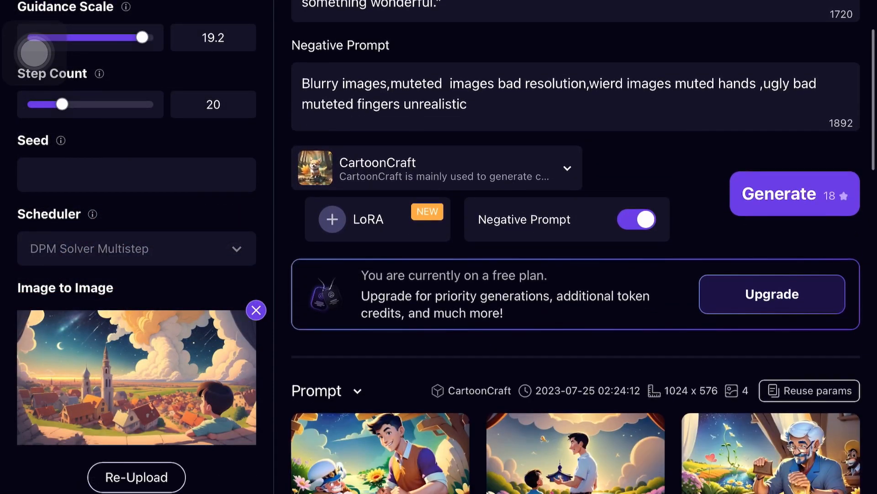
Download the image of the old man writing beside the boy at the lake and open the old man with the purple vase.
scroll(575, 320, down, 10)
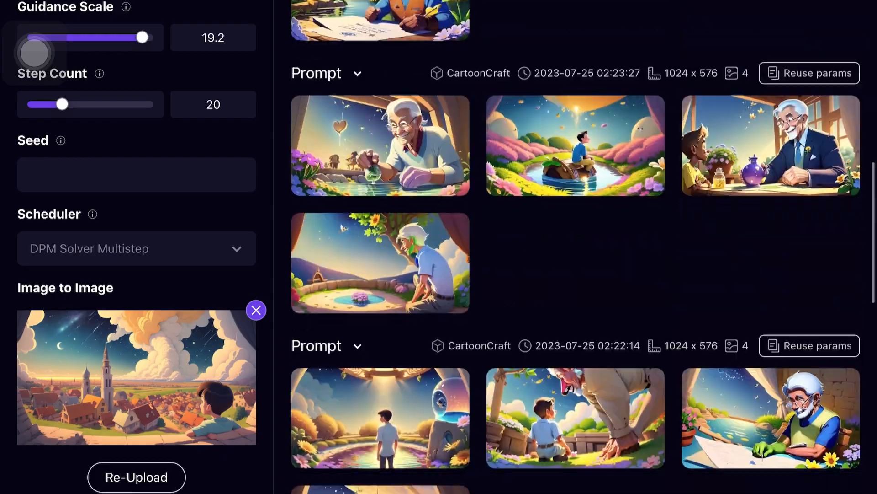
click(380, 460)
click(462, 470)
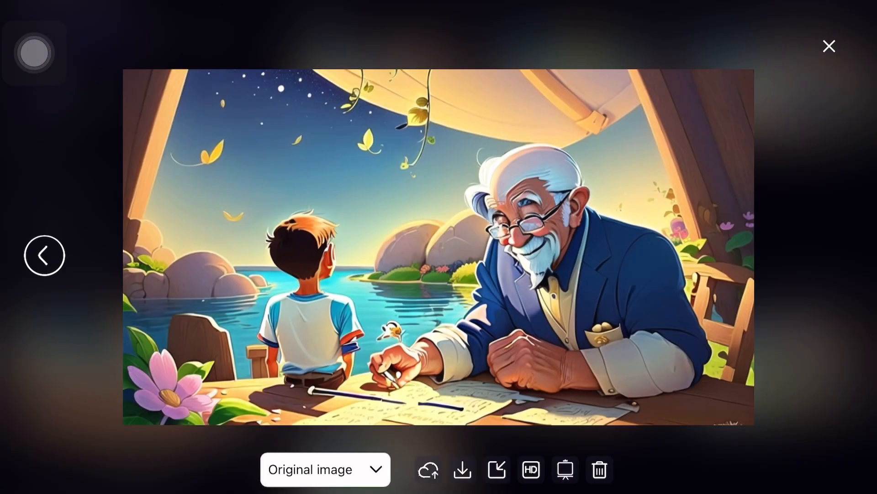
click(828, 45)
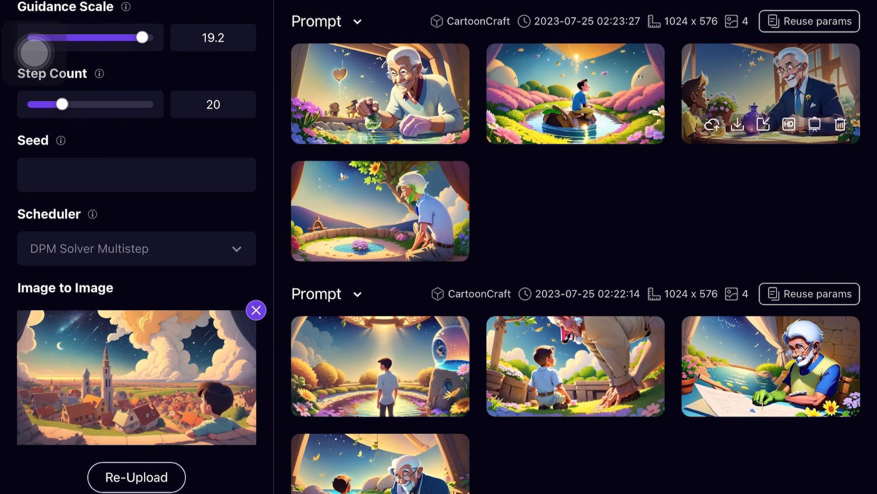
scroll(576, 247, up, 2)
click(771, 178)
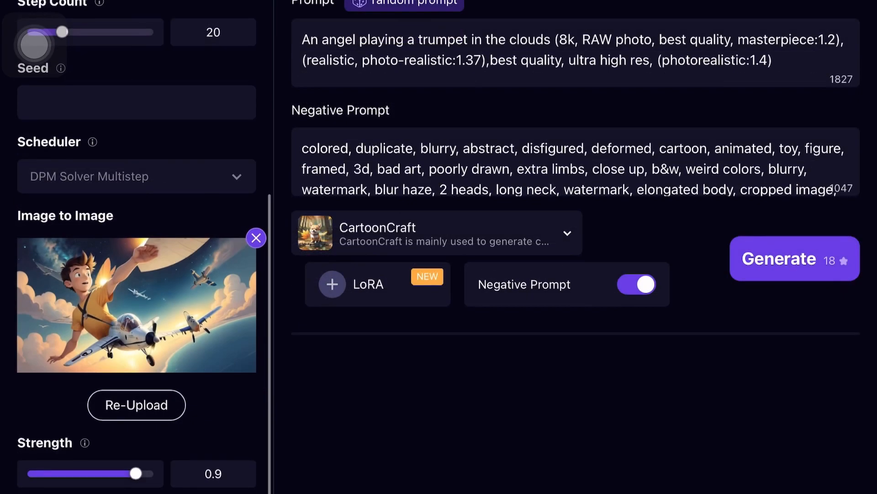
Replace the Image to Image reference with the picture of the boy above the white plane and review the generated flying scenes.
click(137, 407)
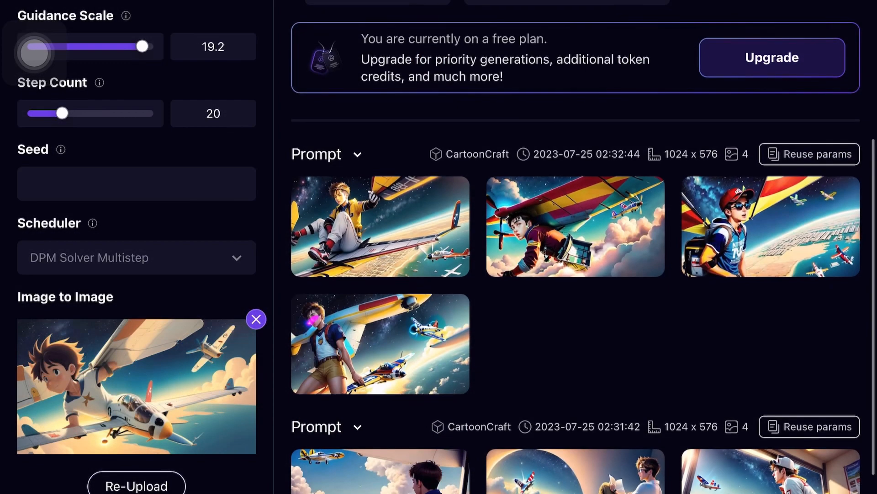
scroll(576, 256, down, 4)
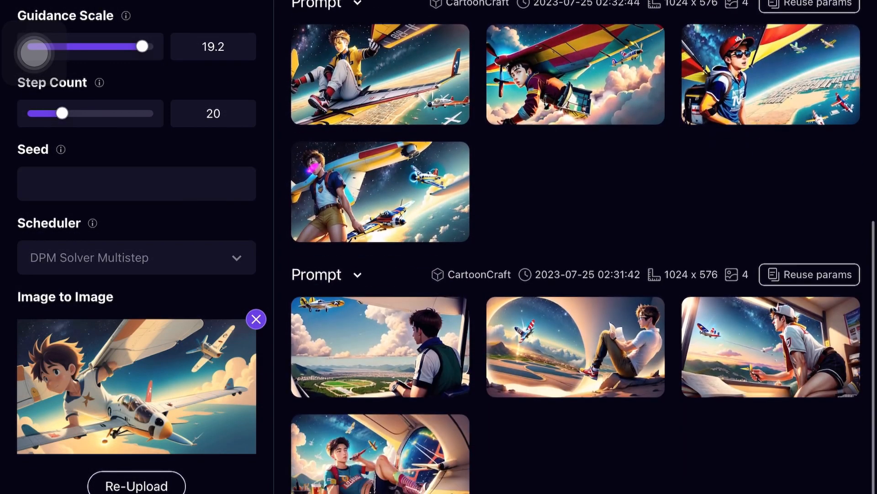
scroll(576, 247, up, 15)
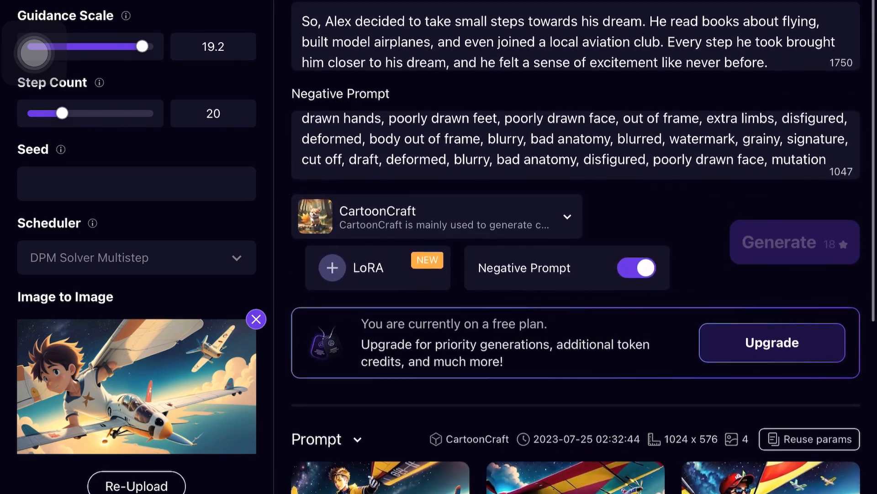
scroll(576, 247, down, 1)
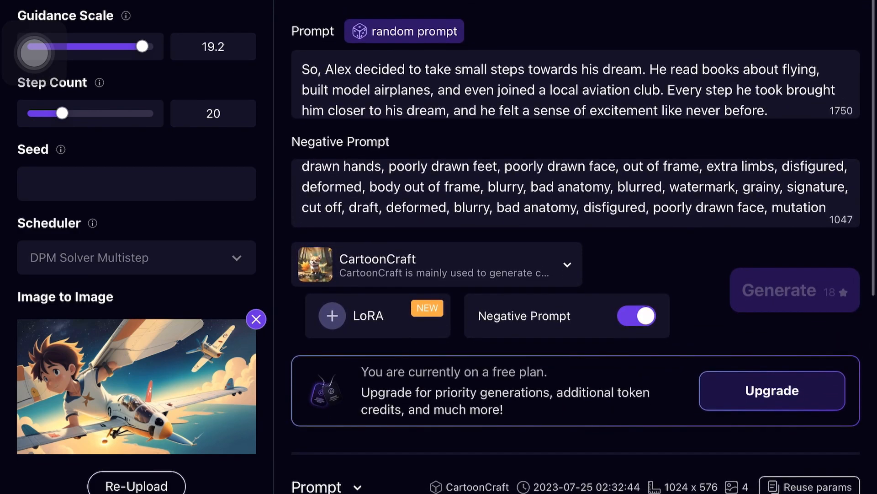
scroll(34, 53, down, 2)
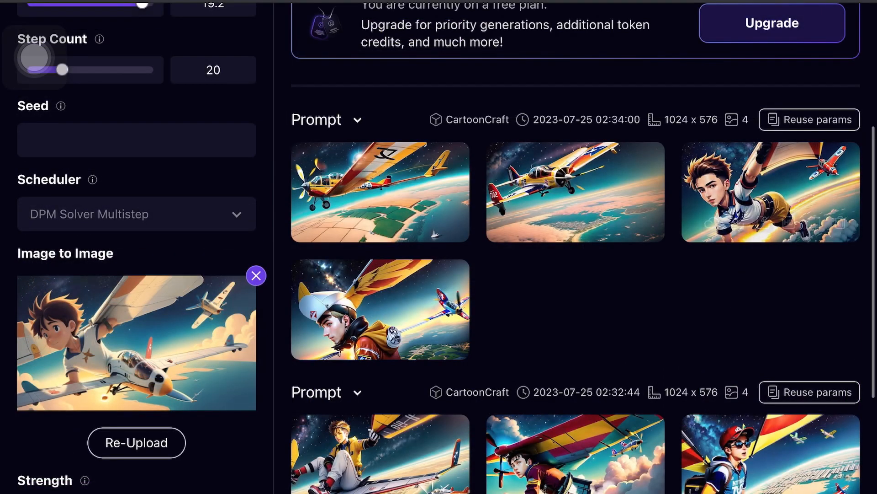
scroll(788, 296, up, 3)
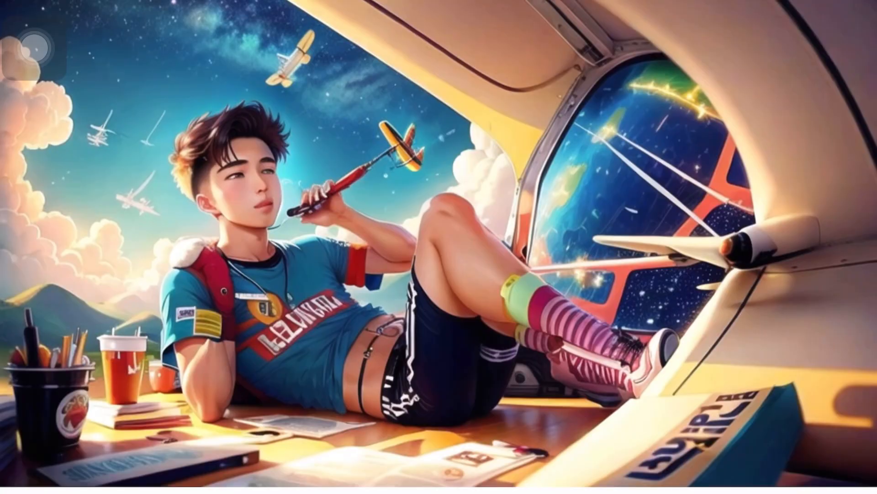
Save the image of the boy reclining with a model plane and download the one of the boy reading on a rock.
right_click(440, 229)
click(491, 302)
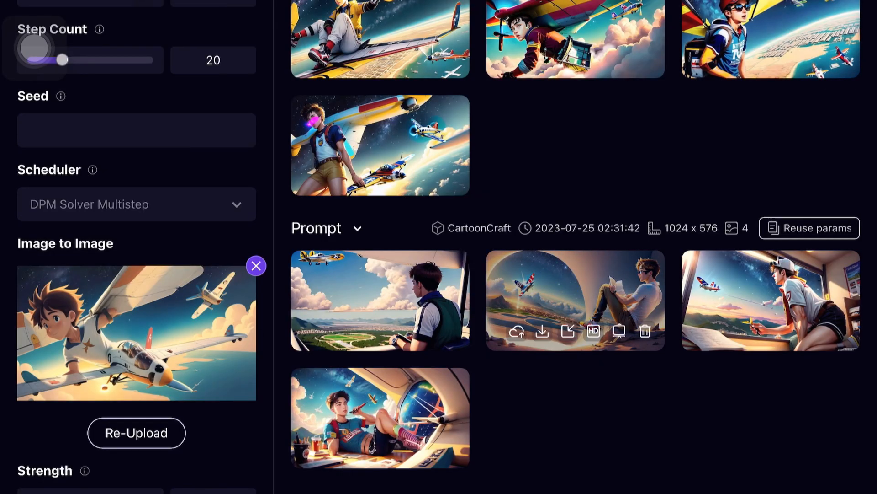
click(576, 292)
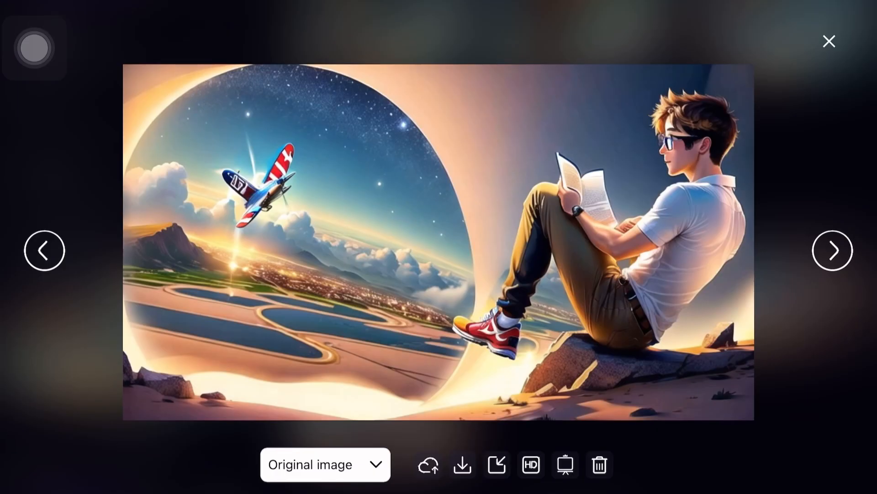
click(463, 464)
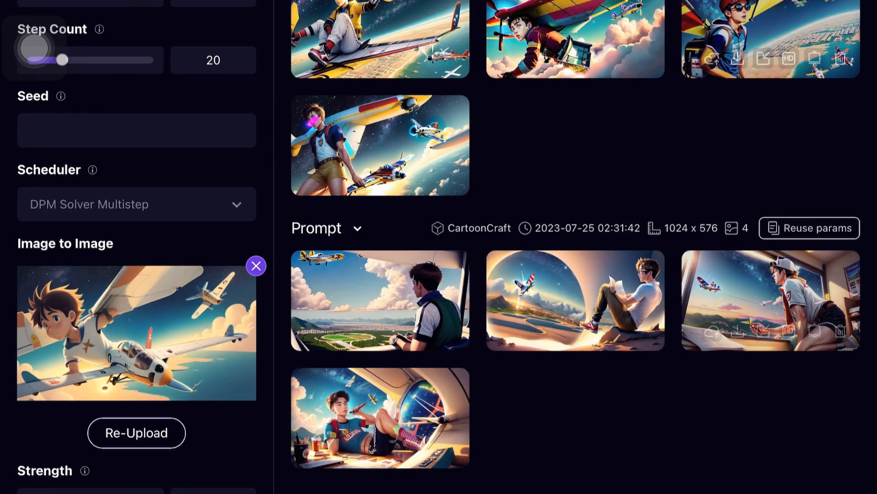
Save the full-size image of the boy overlooking the green landscape and open the one of the boy sitting on a plane wing.
click(770, 300)
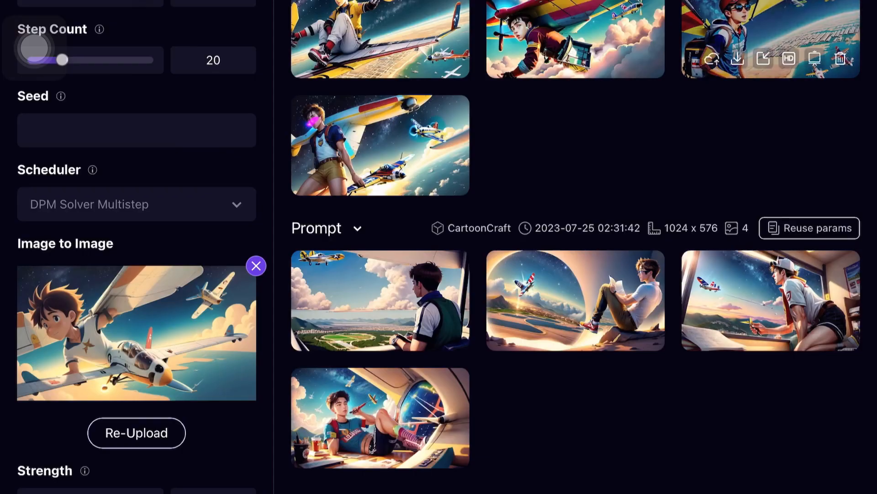
click(380, 301)
click(463, 465)
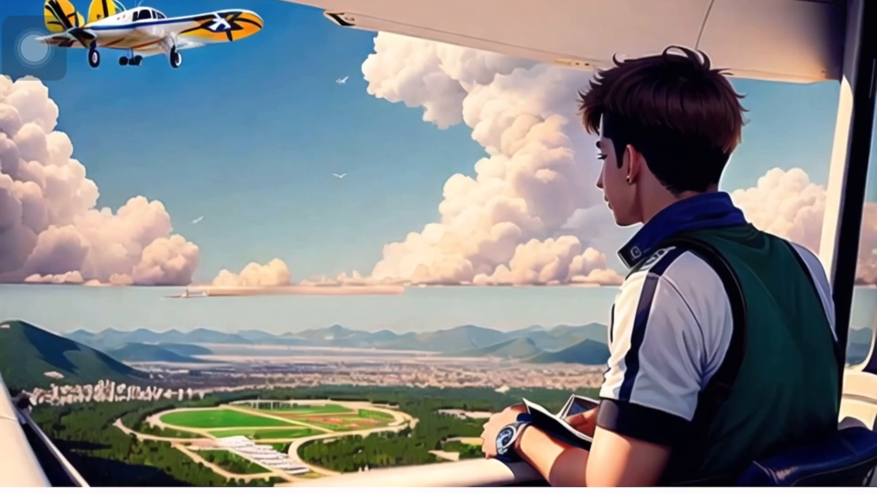
right_click(466, 229)
click(519, 36)
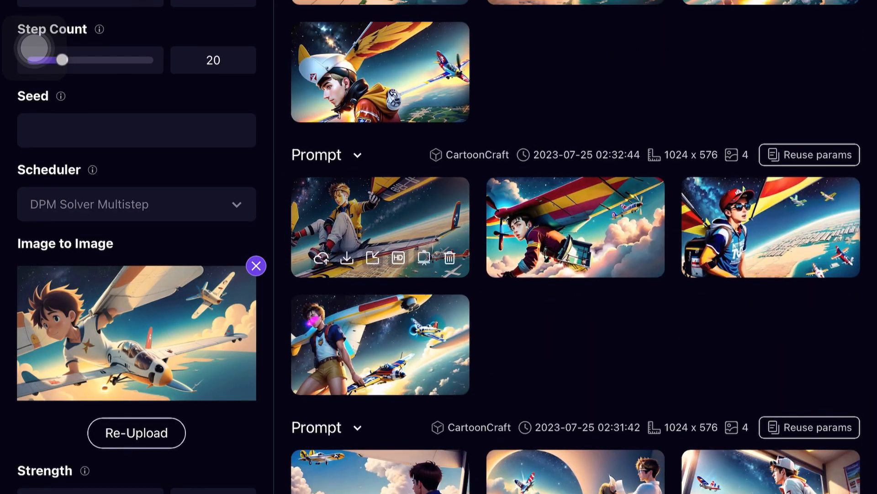
click(380, 220)
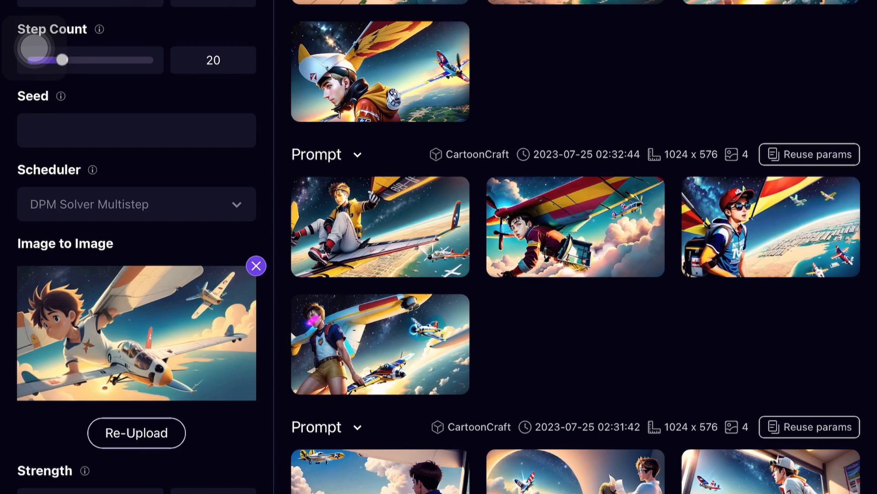
Review the generated batches of flying scenes made with the CartoonCraft model.
scroll(771, 227, up, 3)
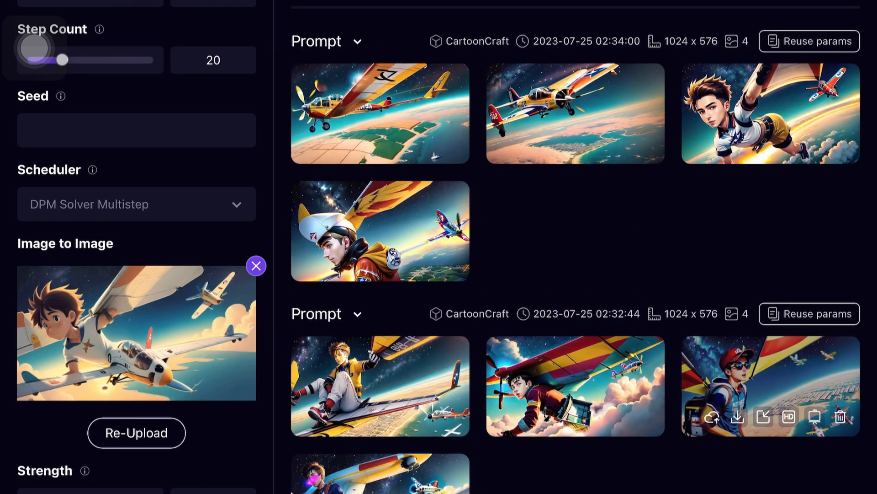
click(771, 113)
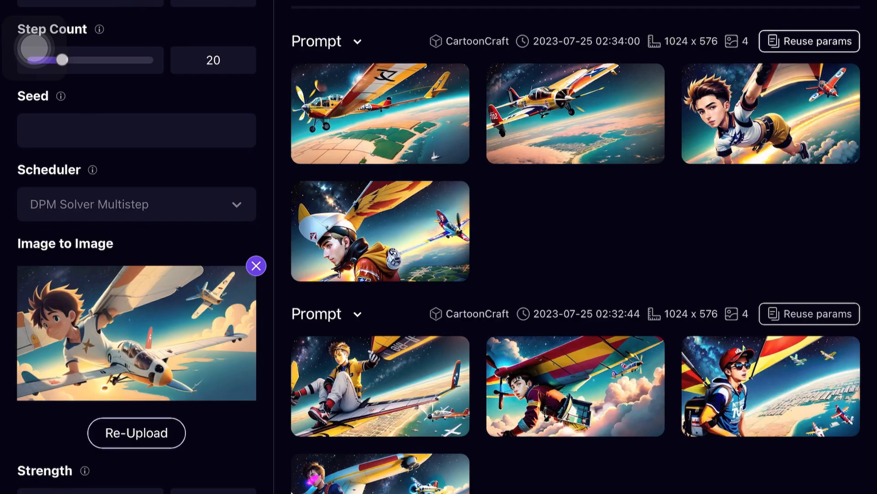
scroll(576, 247, down, 7)
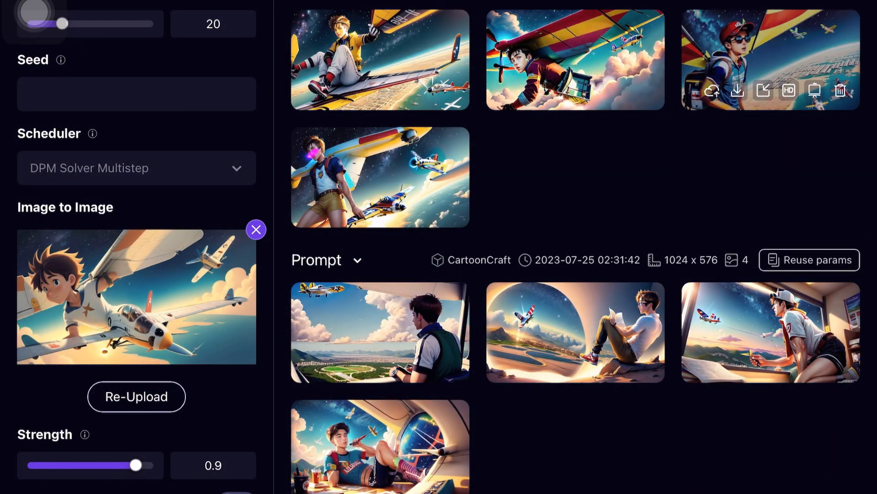
scroll(576, 247, up, 5)
scroll(137, 247, up, 8)
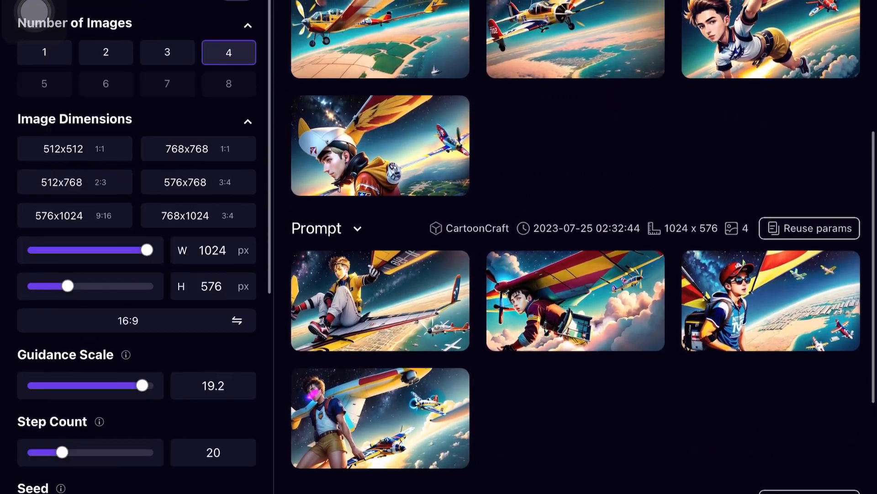
scroll(34, 10, up, 2)
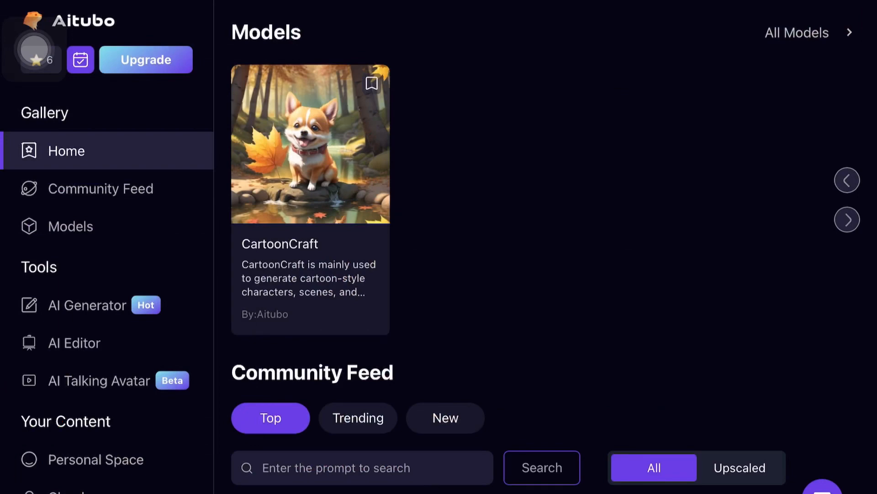
Open the AI Editor and set the generation frame's width to 768 px.
click(75, 342)
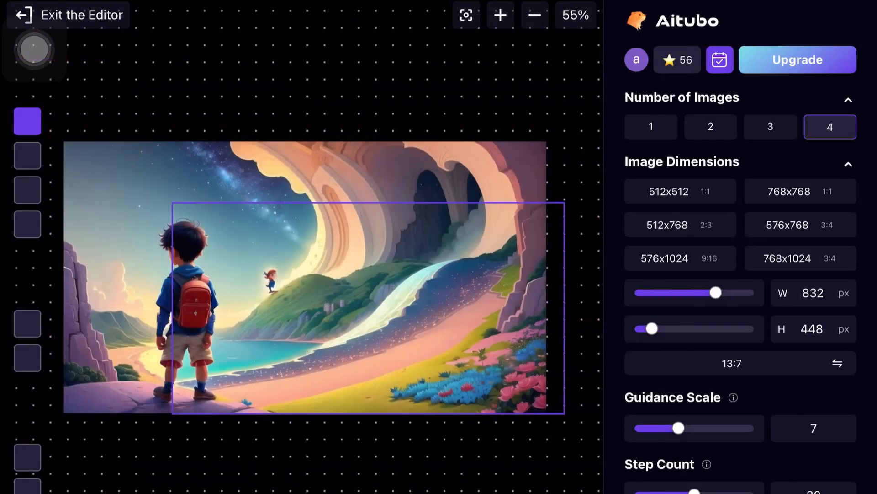
drag(716, 293, 705, 293)
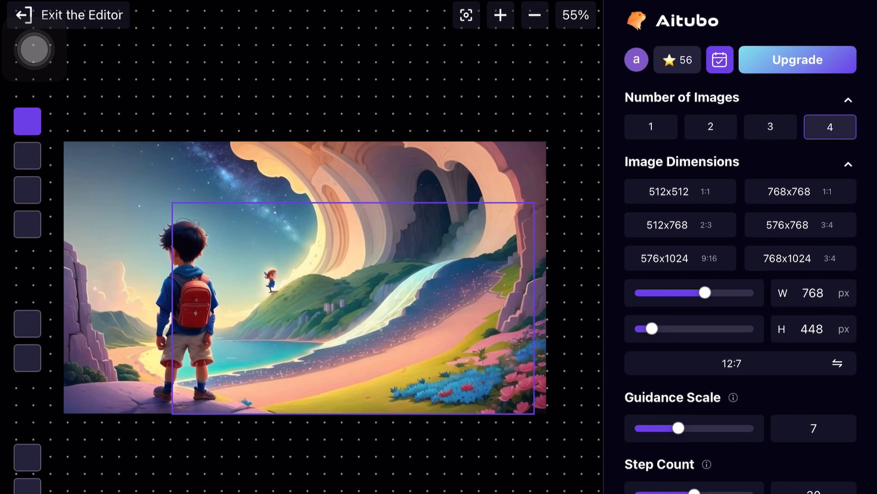
drag(301, 274, 319, 251)
Set the generation frame to 1024 x 576 px and align it with the picture of the boy wearing a red backpack.
click(800, 259)
click(680, 259)
click(801, 224)
click(801, 191)
click(680, 191)
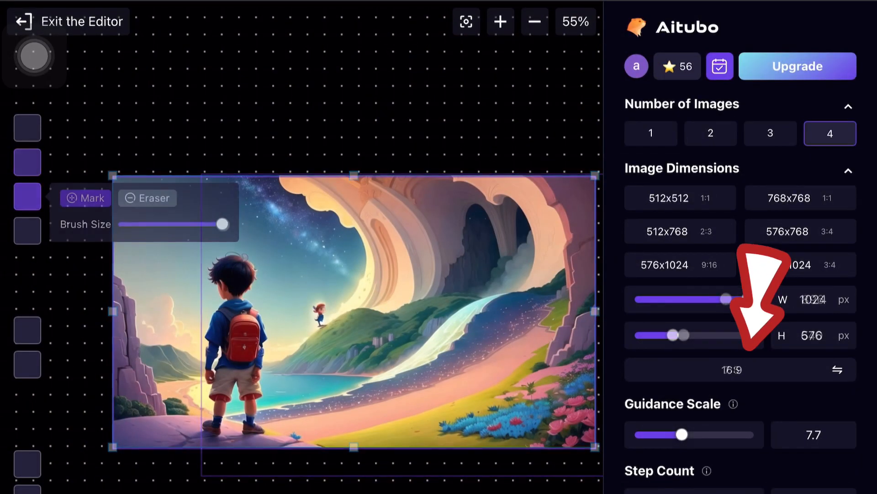
click(325, 314)
click(277, 264)
mouse_move(278, 264)
mouse_down()
mouse_move(332, 241)
mouse_move(318, 219)
mouse_move(358, 238)
mouse_move(317, 287)
mouse_move(346, 282)
mouse_move(269, 225)
mouse_move(281, 201)
mouse_up()
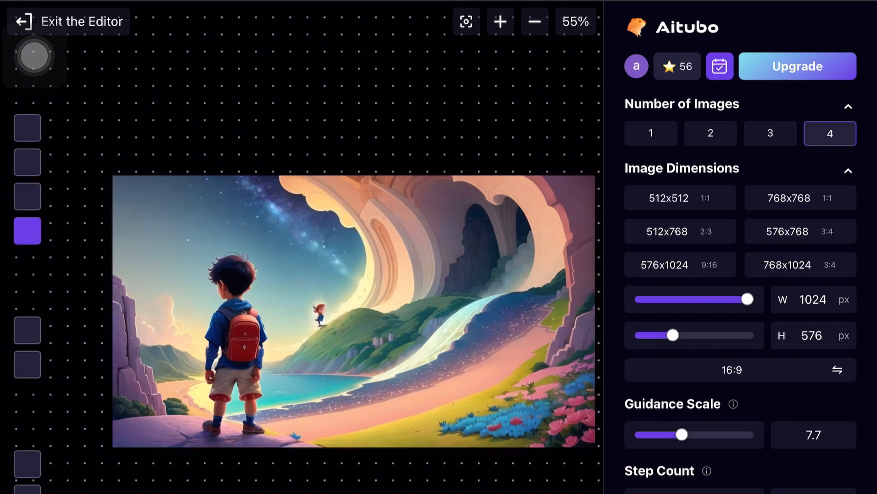
Mark a patch of night sky beside the boy's head and generate four variations there with the prompt "Airplane".
click(28, 196)
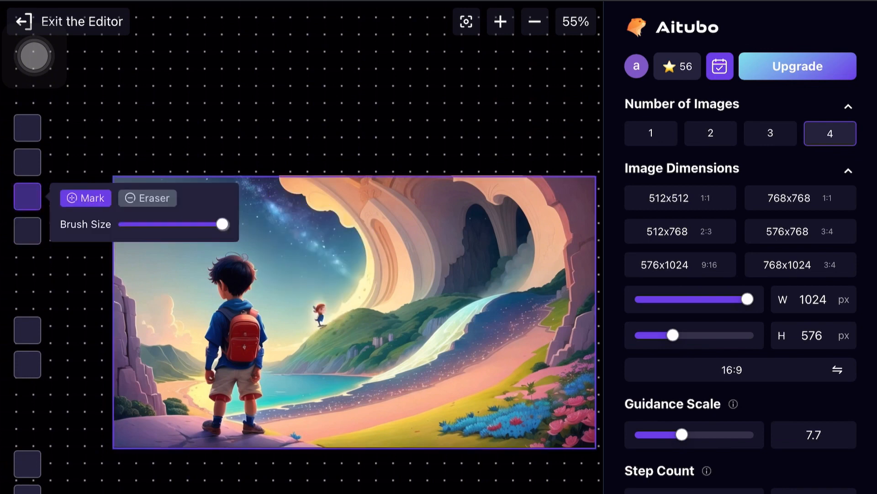
mouse_move(331, 254)
mouse_down()
mouse_move(311, 263)
mouse_move(322, 215)
mouse_up()
drag(283, 248, 249, 236)
drag(249, 236, 285, 219)
drag(285, 220, 284, 262)
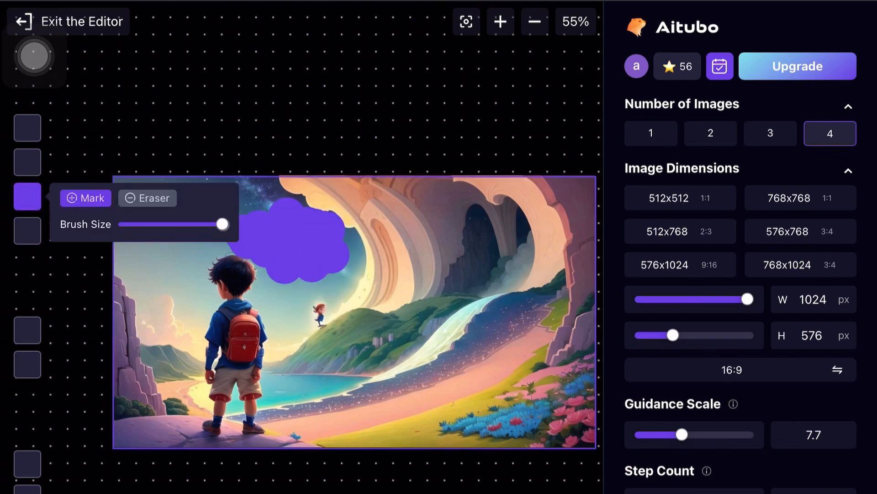
scroll(301, 274, down, 3)
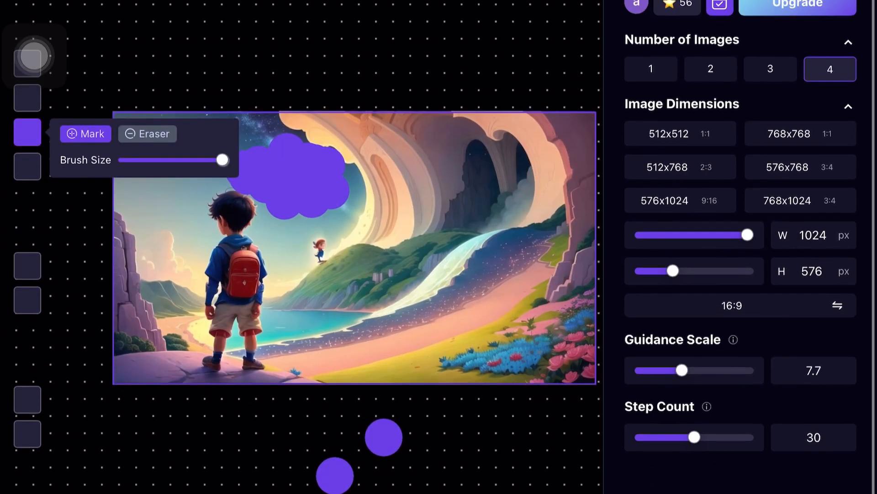
click(147, 198)
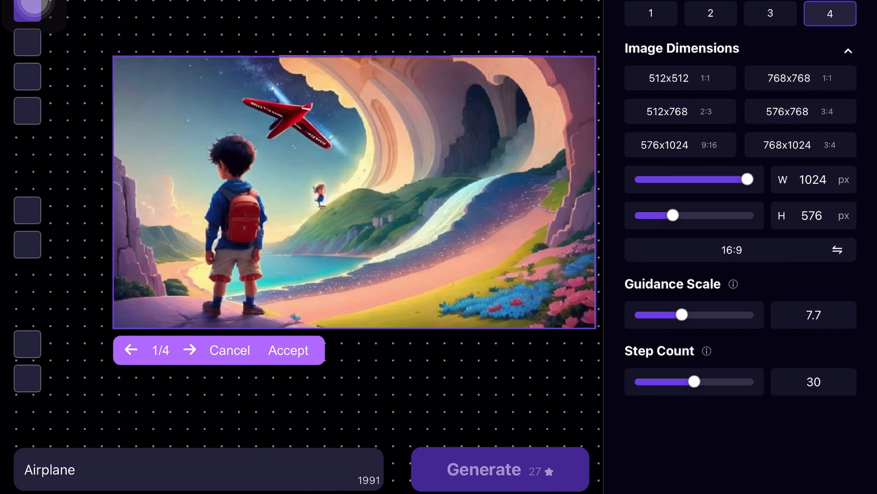
Compare the generated airplane variations above the boy with the backpack.
click(131, 350)
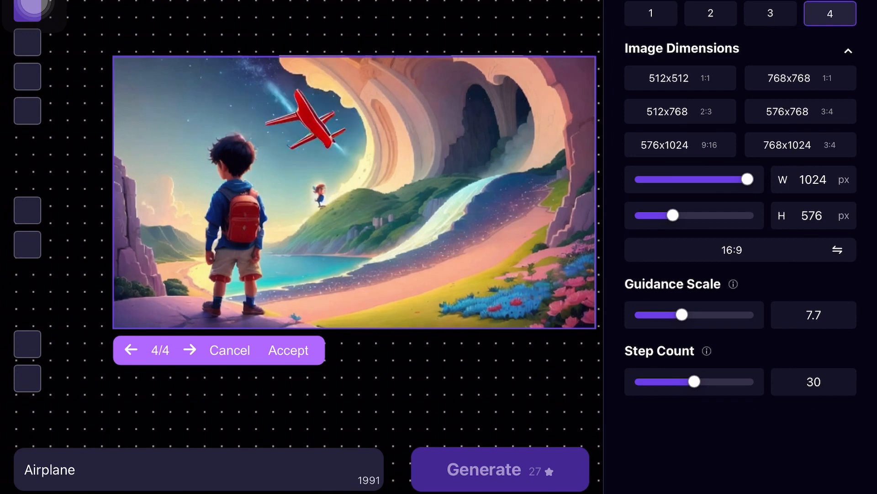
key(Left)
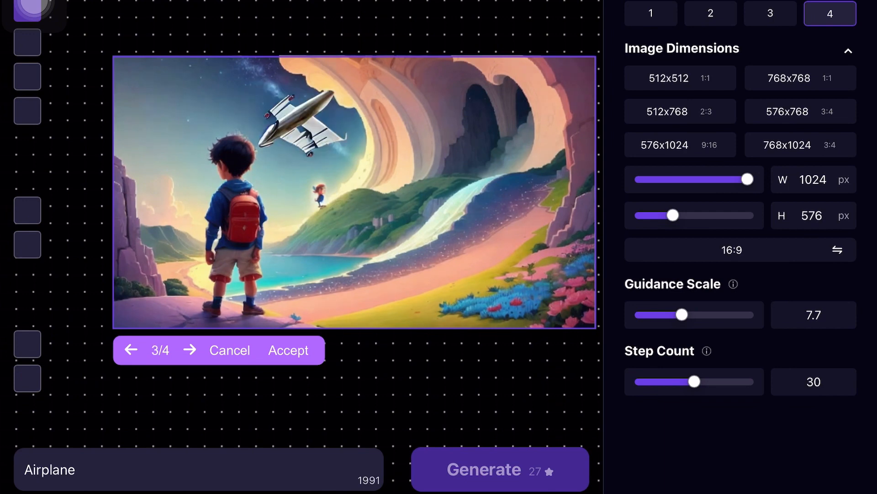
key(Left)
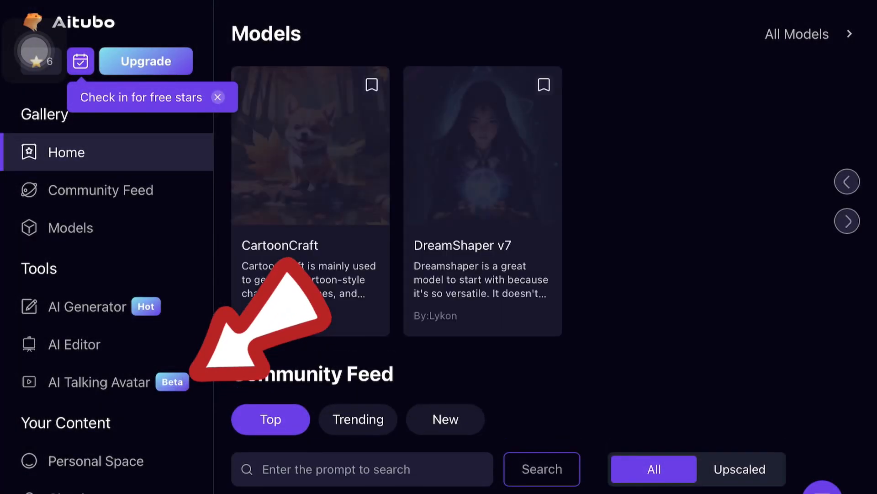
Open the AI Talking Avatar tool and start uploading an image for the avatar.
click(100, 382)
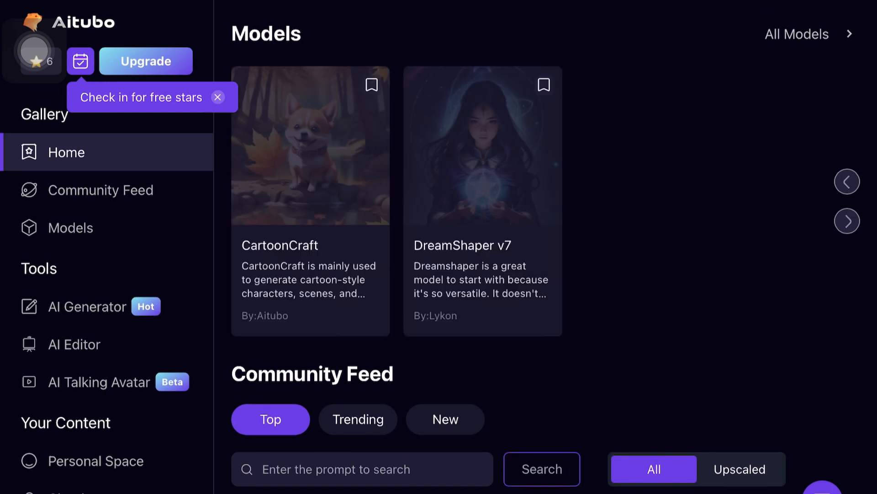
click(99, 382)
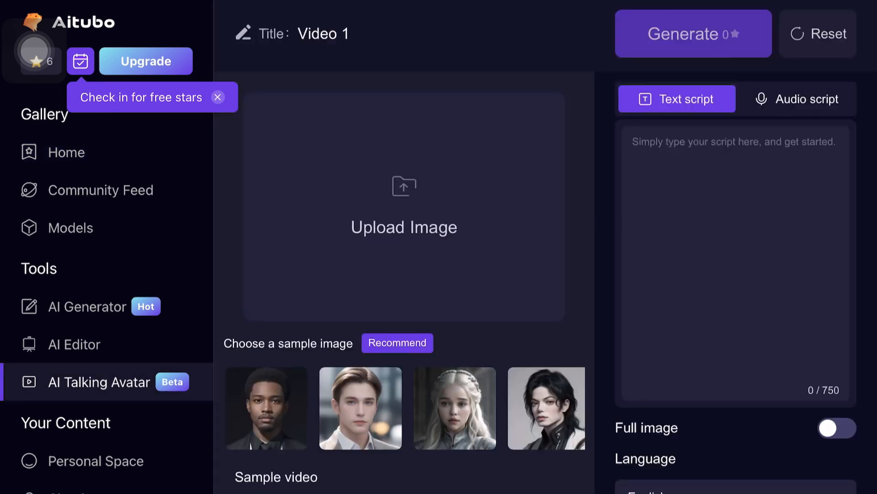
click(404, 201)
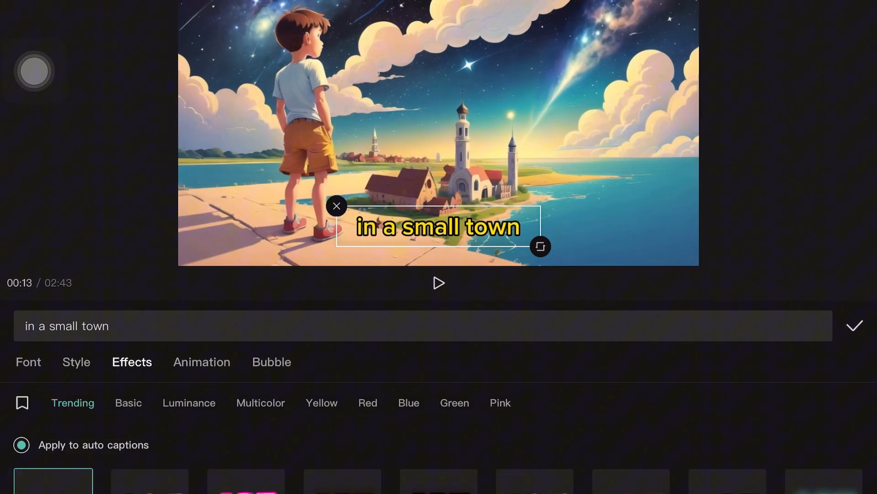
Switch to CapCut and apply a word-by-word Caption animation and a yellow outlined text effect to the auto captions.
click(201, 362)
click(247, 465)
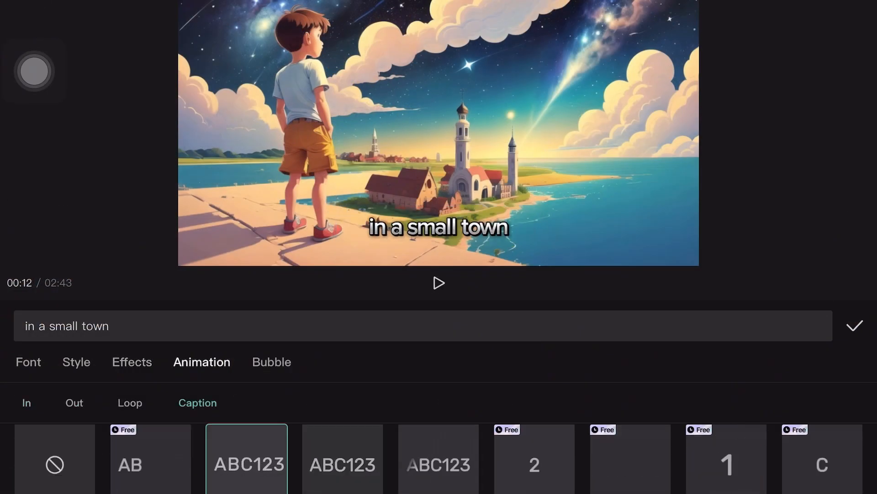
click(133, 362)
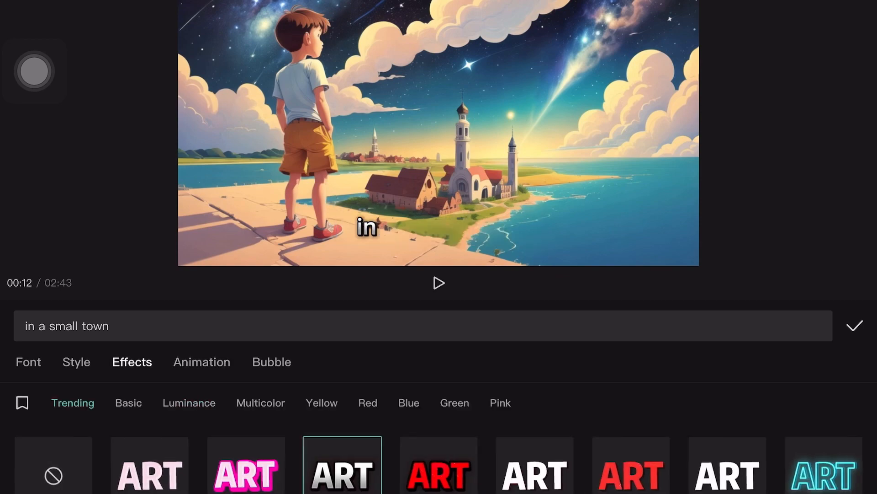
click(342, 475)
Add the saved Color Flame video effect to the town scene at 00:12 and open its replacement effects.
click(408, 465)
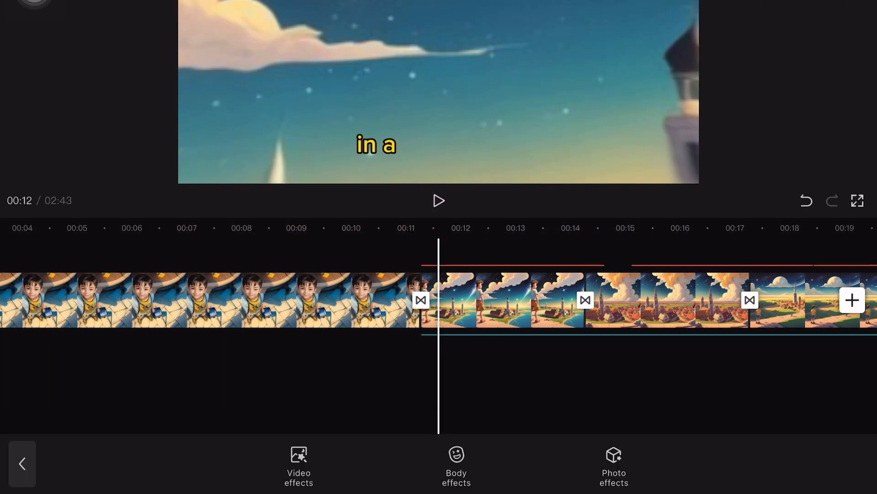
click(298, 465)
click(60, 238)
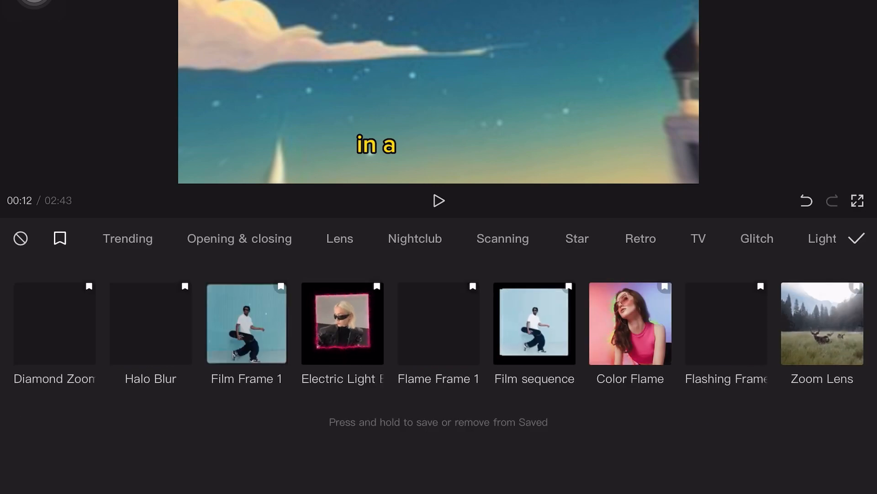
click(54, 324)
click(631, 323)
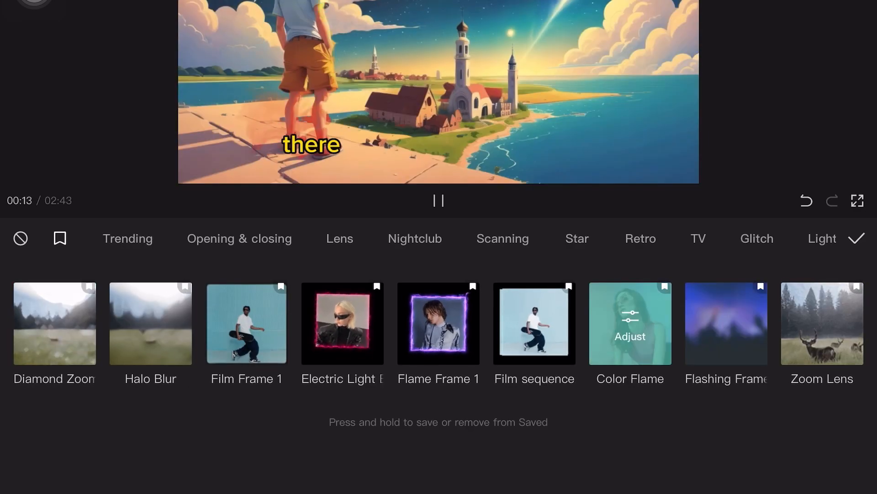
click(857, 238)
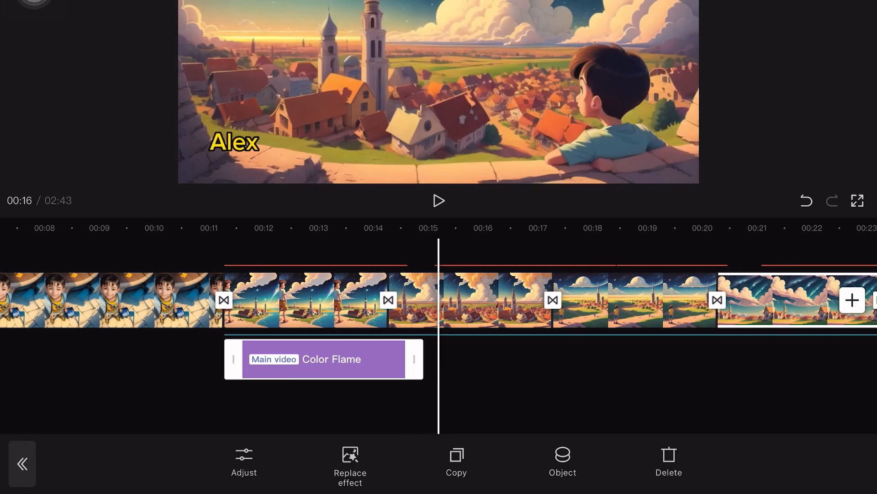
click(350, 457)
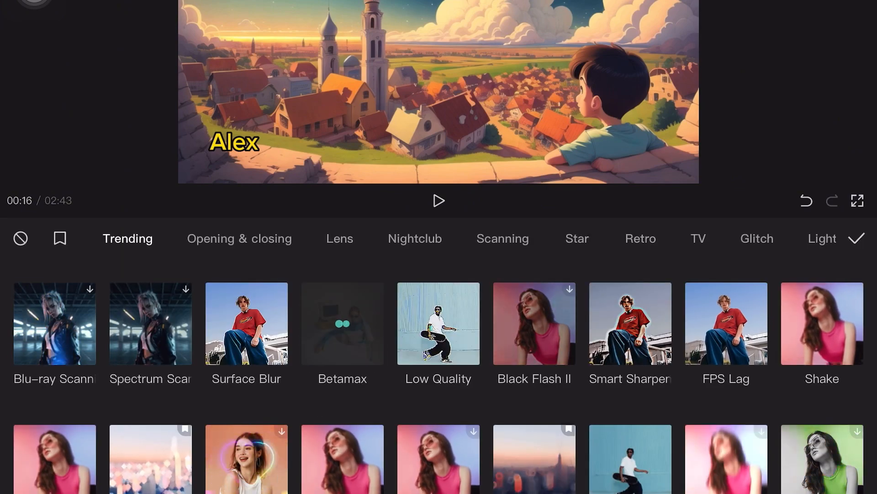
Export the whole video at 1080P, 30 frames per second and the Recommended code rate.
scroll(438, 381, left, 15)
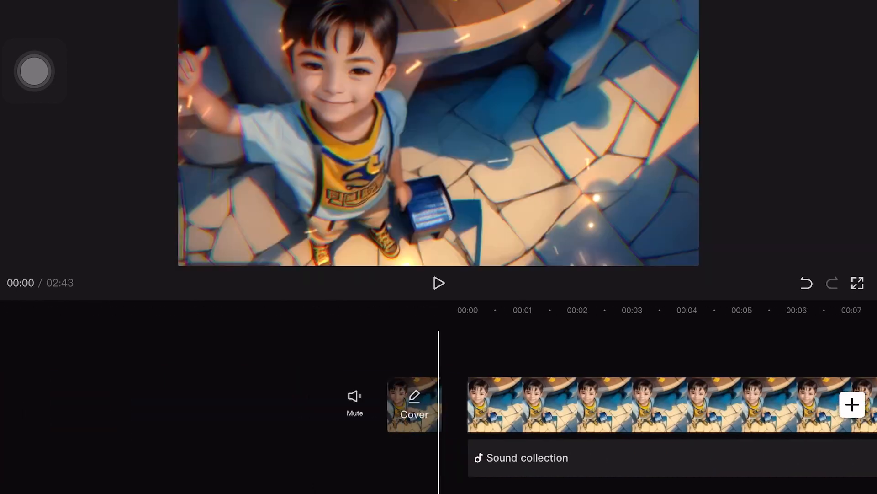
click(773, 1)
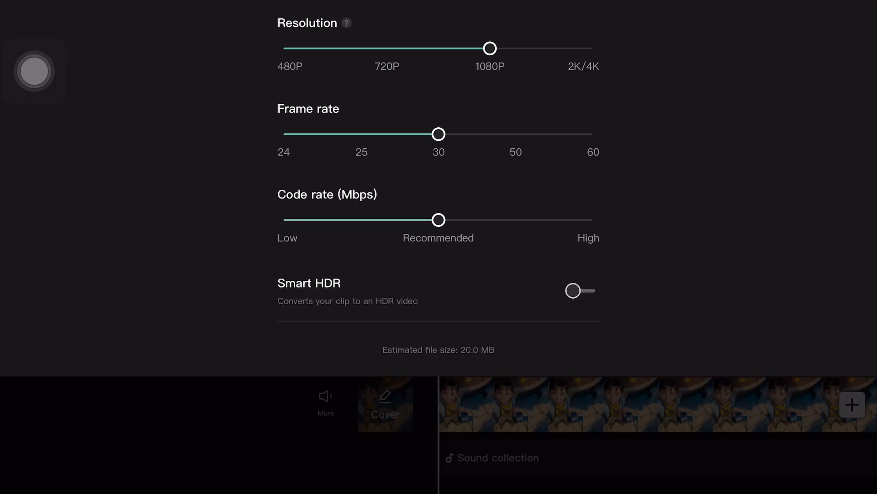
click(845, 1)
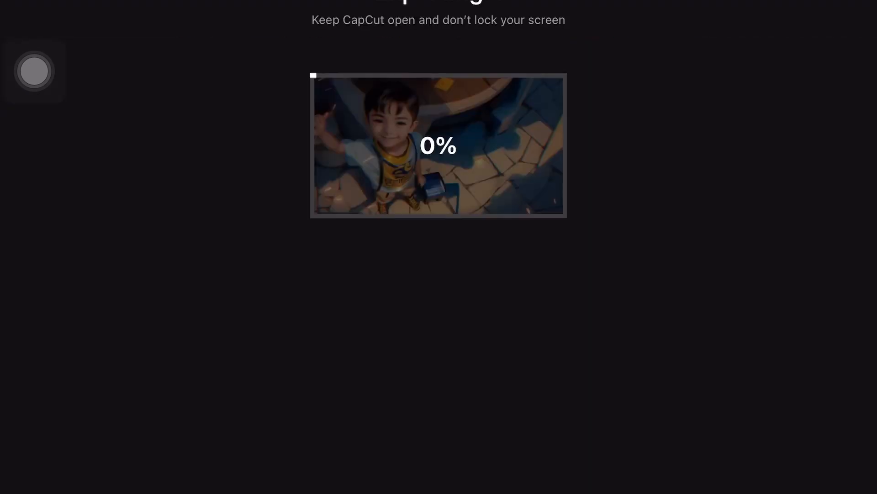